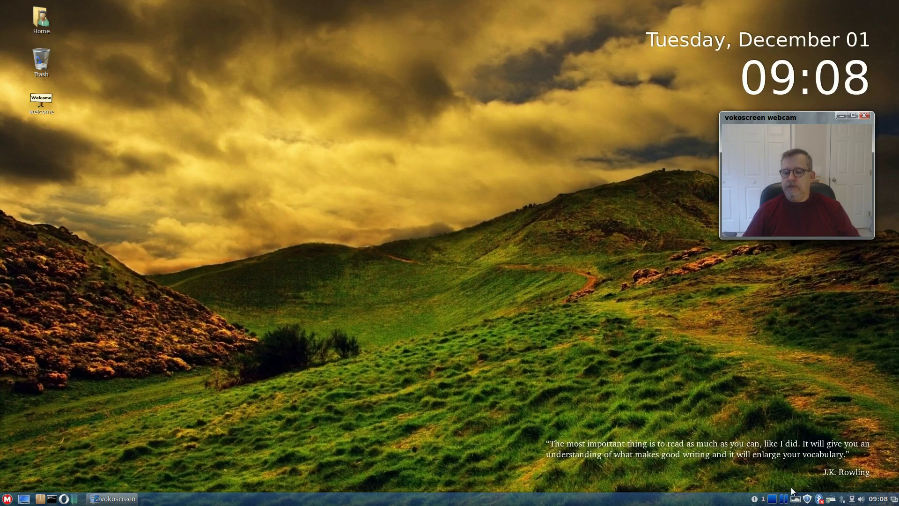
Step: Refresh the list of available updates from the tray update notifier
mouse_move(807, 498)
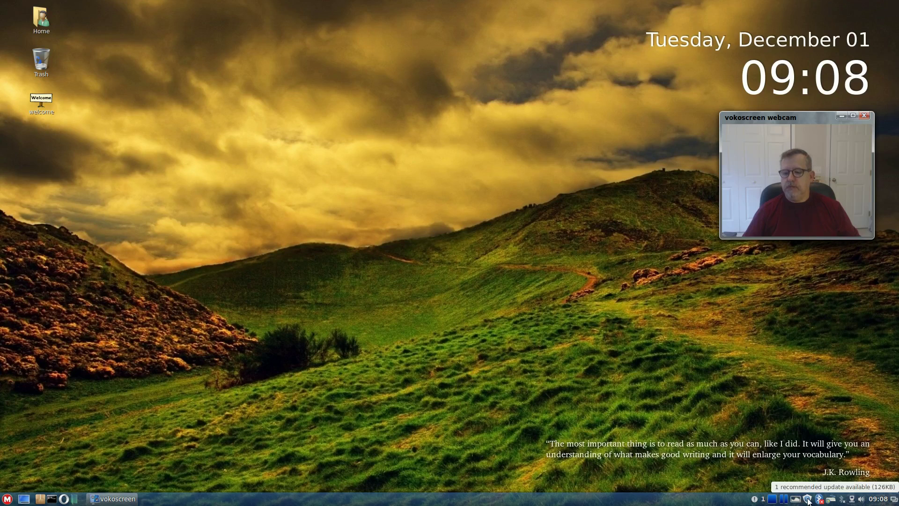
right_click(807, 500)
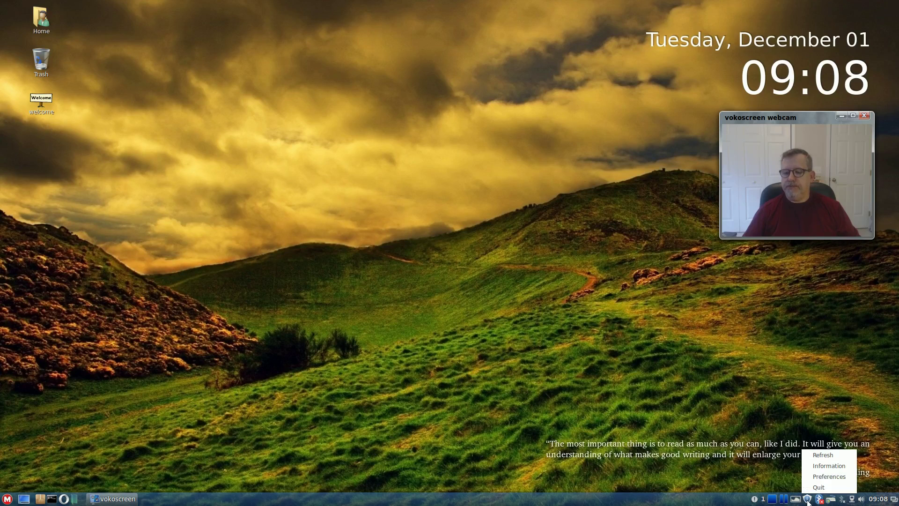
left_click(817, 454)
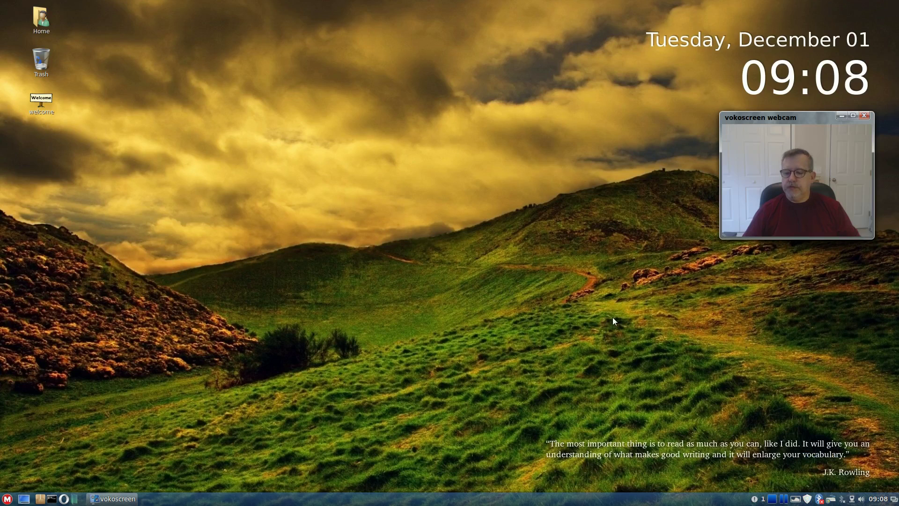
Step: Install the pending winetricks update in Update Manager, authenticating with the administrator password
left_click(809, 500)
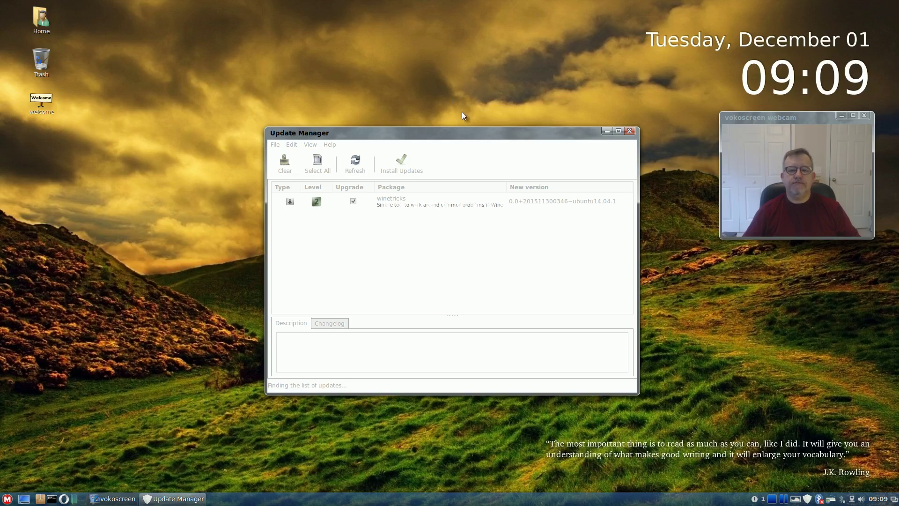
left_click_drag(467, 130, 452, 58)
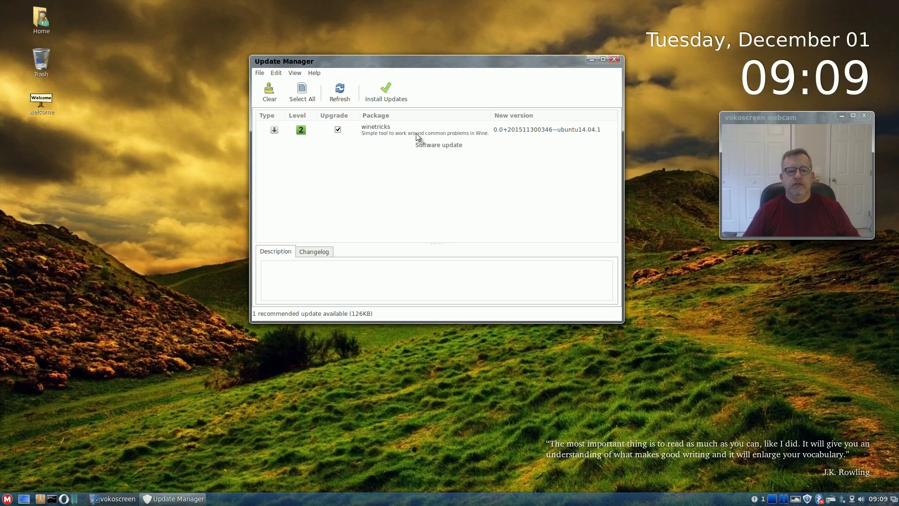
left_click(386, 92)
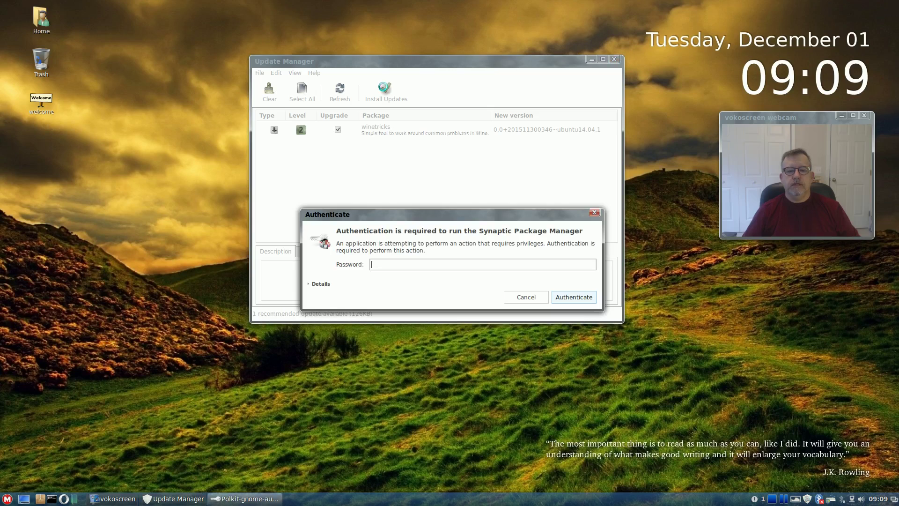
type("●●●●●●")
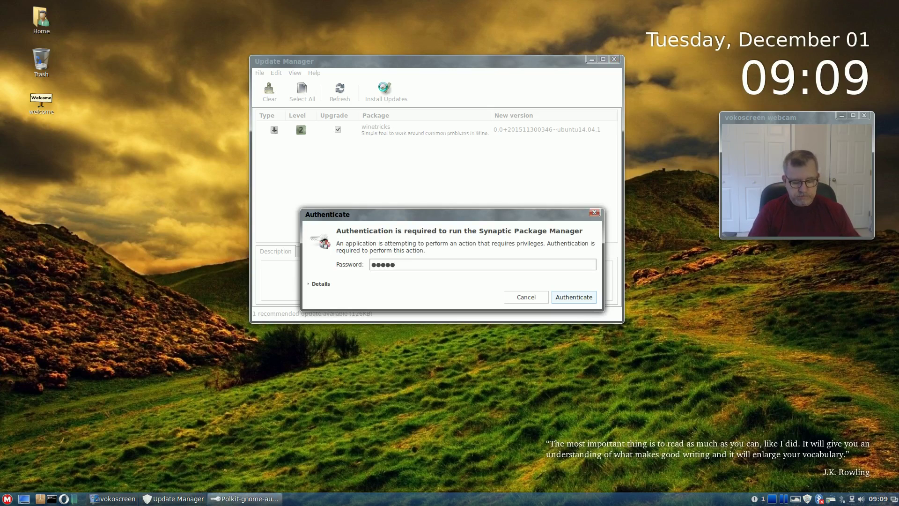
key("Return")
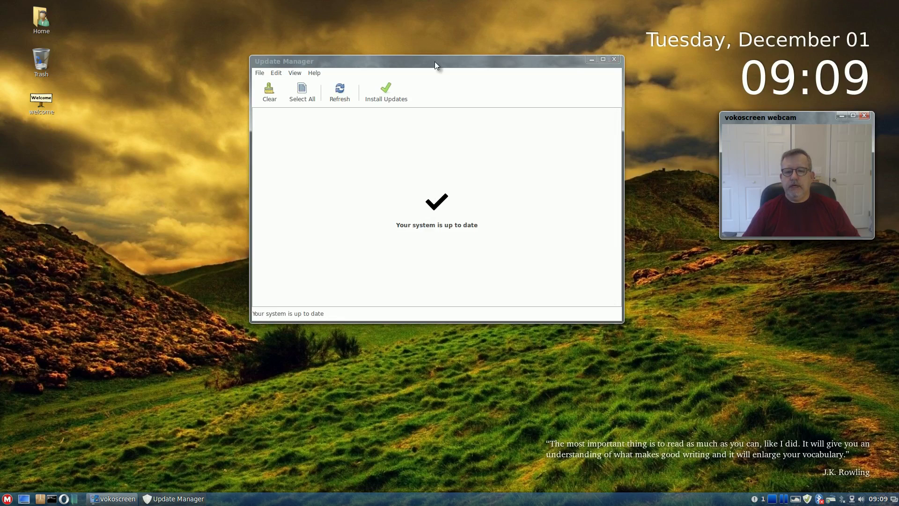
Step: Close Update Manager and launch Software Manager with the administrator password
left_click(614, 59)
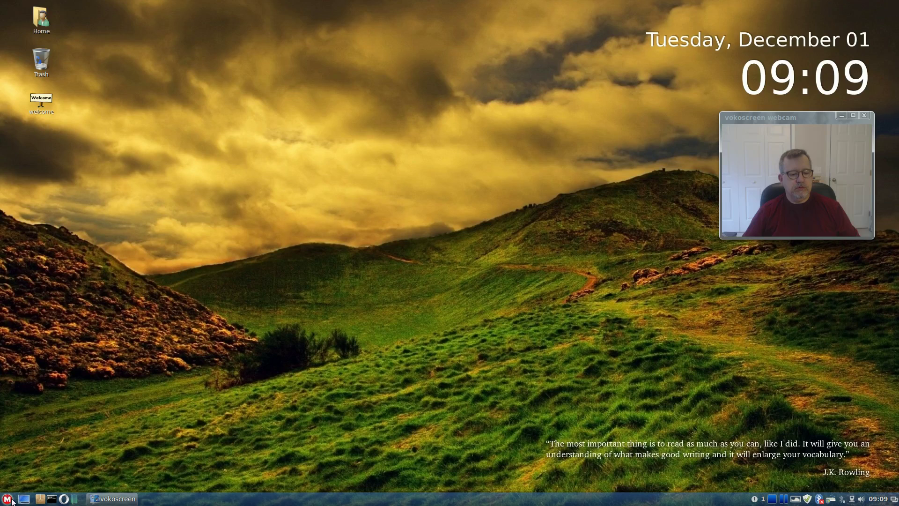
left_click(40, 498)
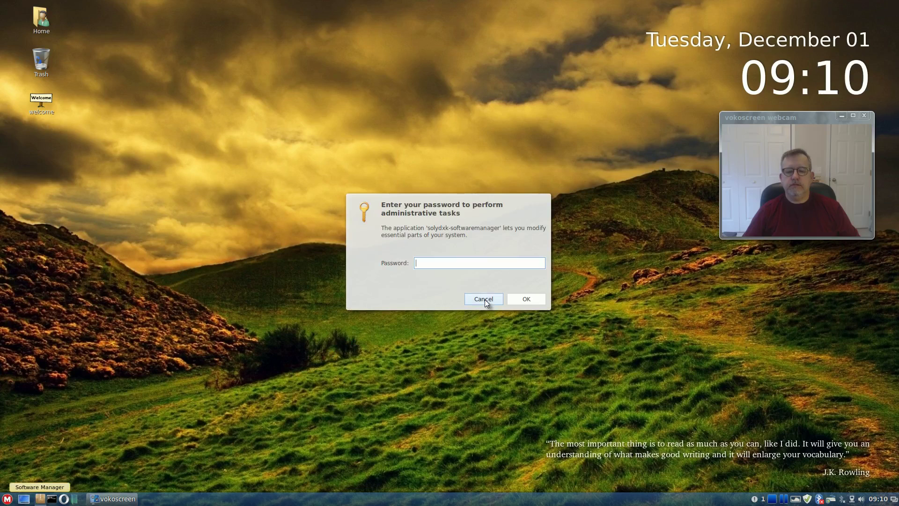
type("******")
key("Return")
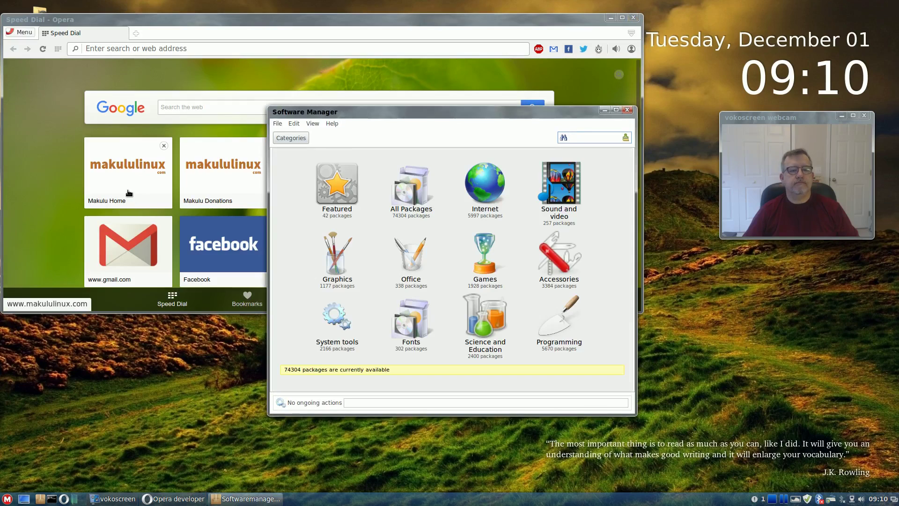
Step: Download mintdrivers_1.2.4_all.deb from the Driver Manager 1.2.4 post on the Makulu Home site
left_click(127, 188)
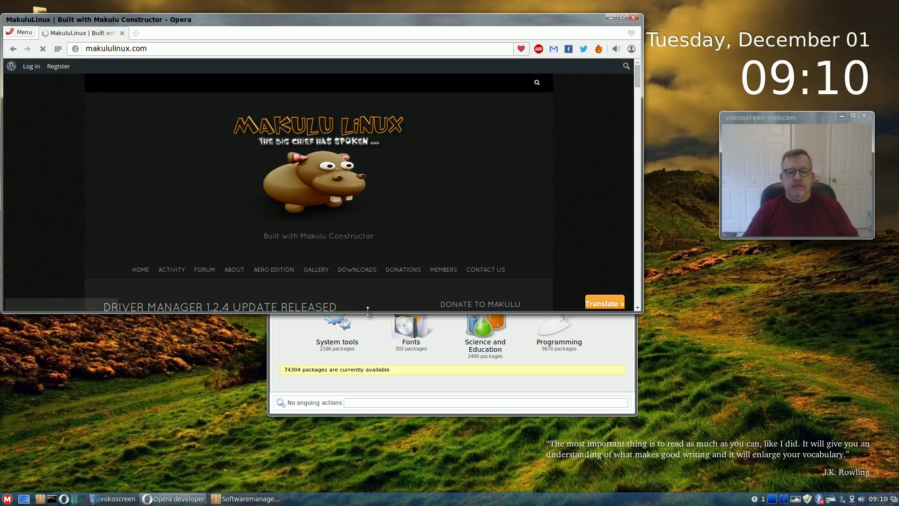
left_click_drag(370, 315, 375, 435)
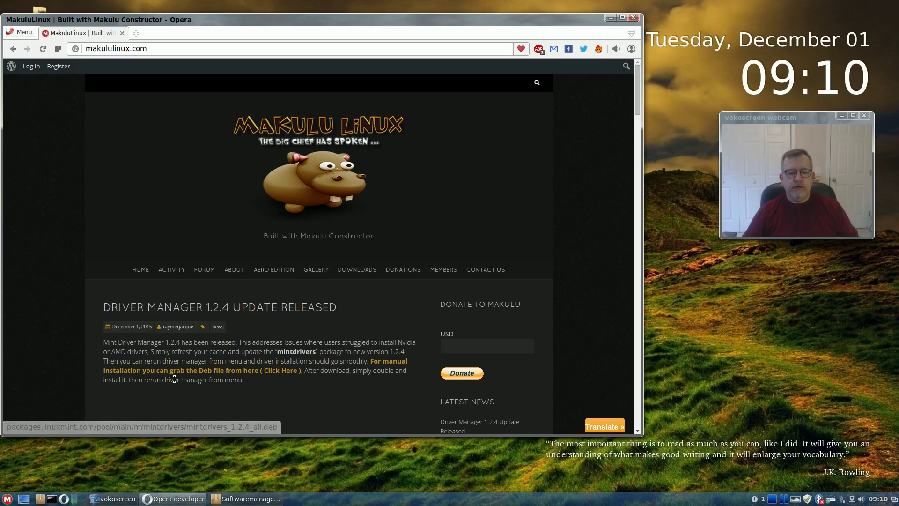
left_click(279, 371)
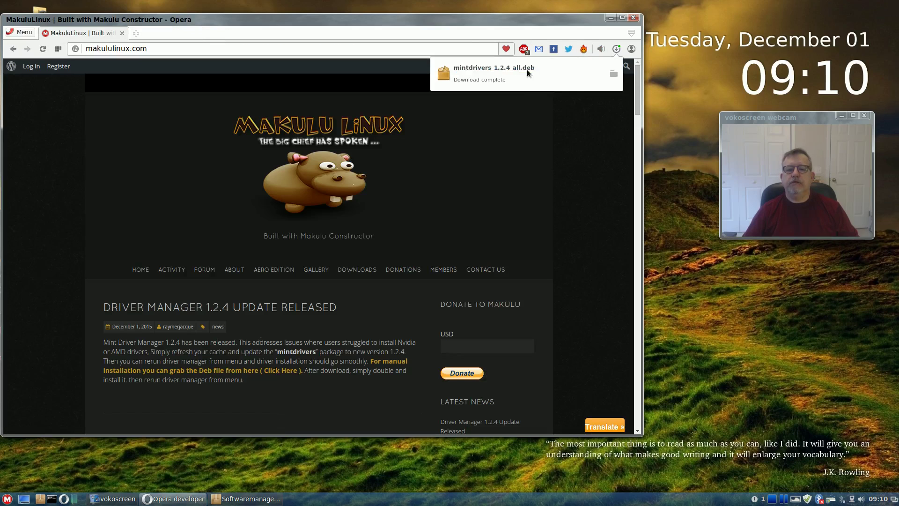
left_click_drag(565, 19, 634, 13)
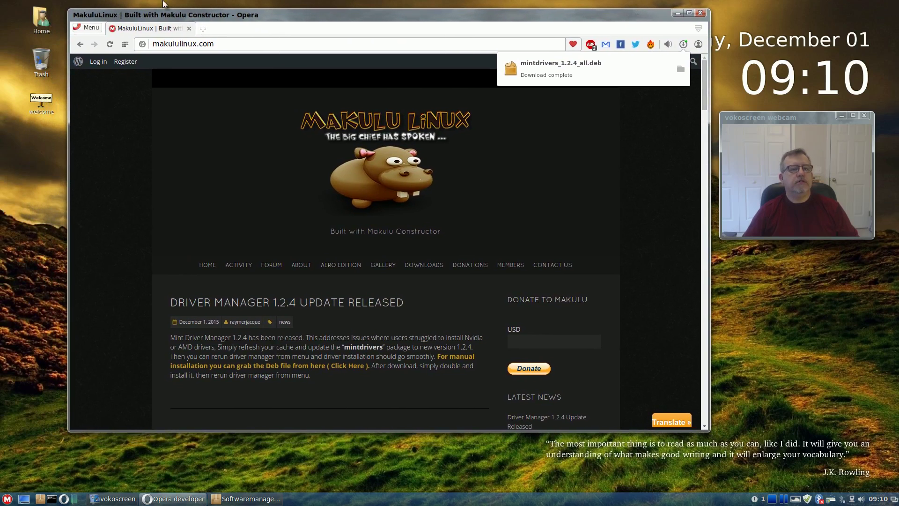
left_click(38, 19)
Step: Check that mintdrivers_1.2.4_all.deb is in Home's Downloads folder, then close Files
double_click(38, 18)
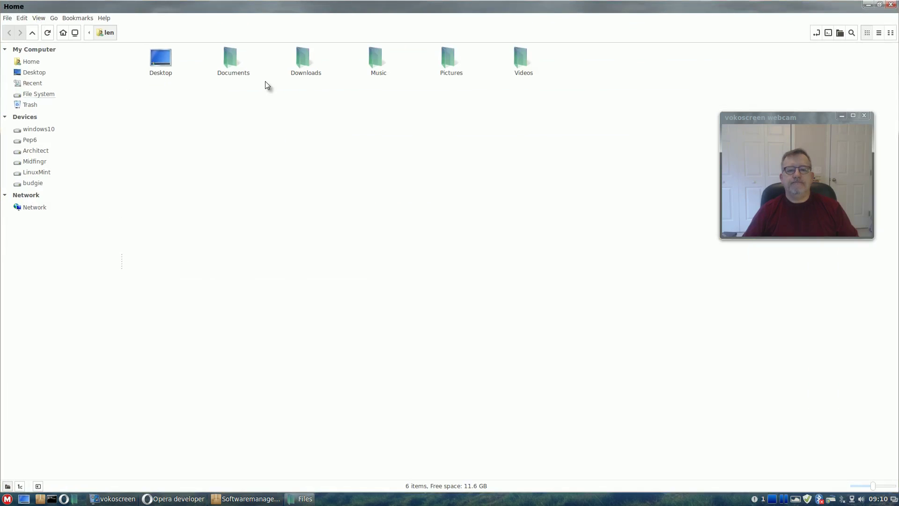
left_click(880, 5)
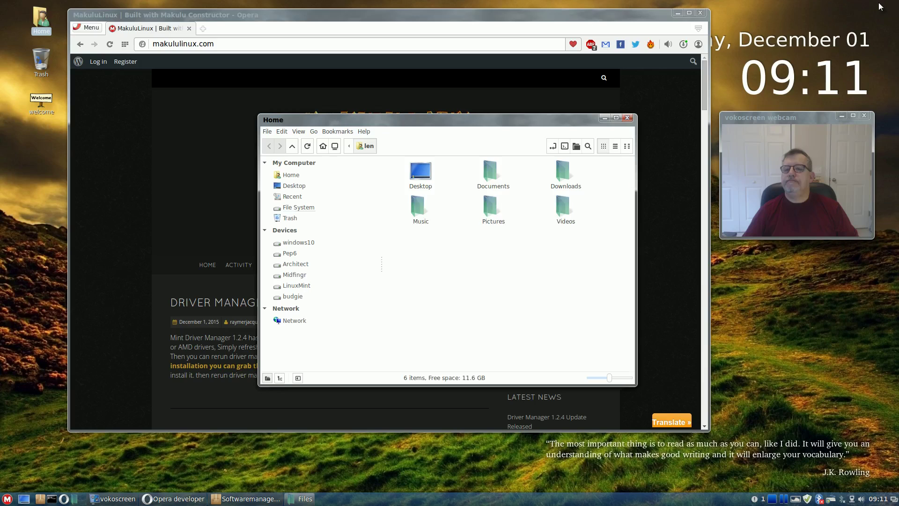
double_click(562, 172)
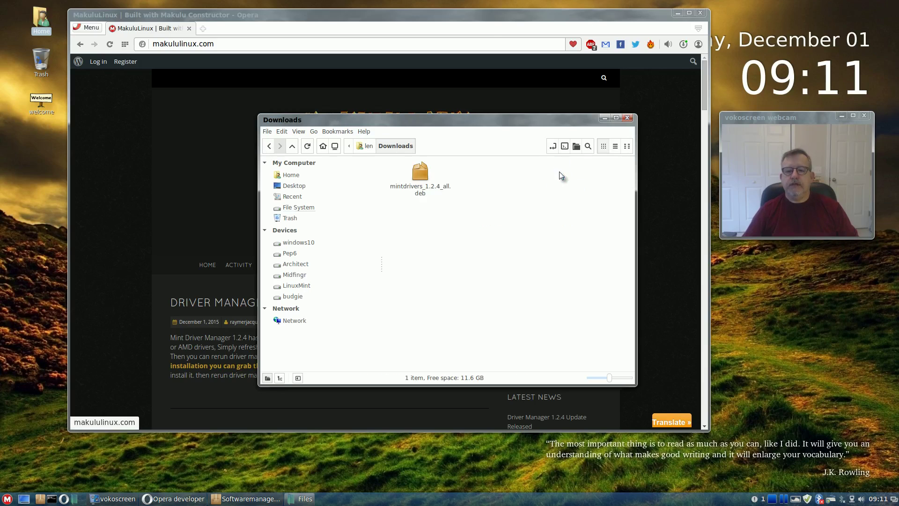
left_click(628, 119)
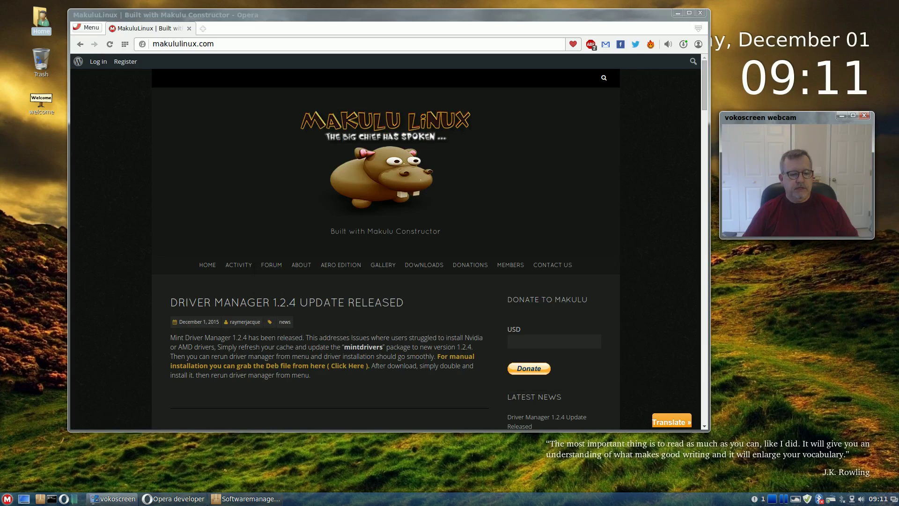
Step: Launch Driver Manager from the menu with the administrator password, then minimize Opera
left_click(7, 499)
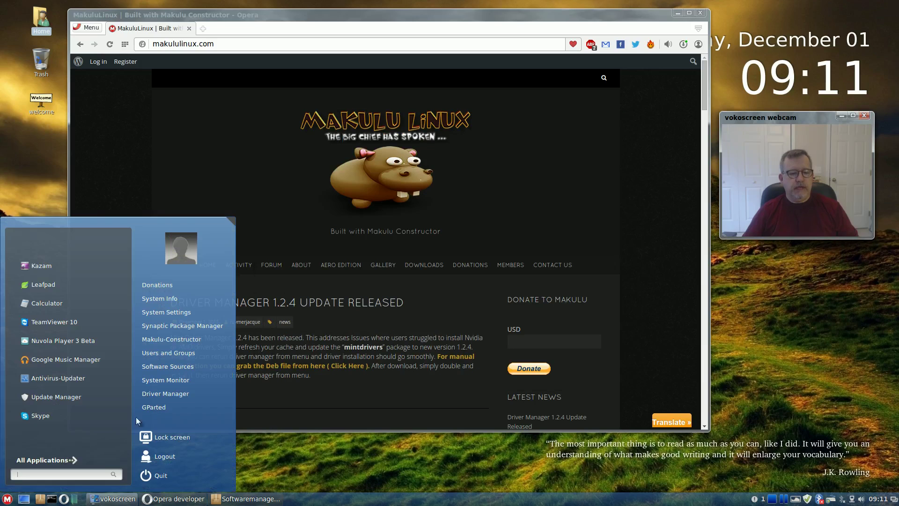
left_click(165, 393)
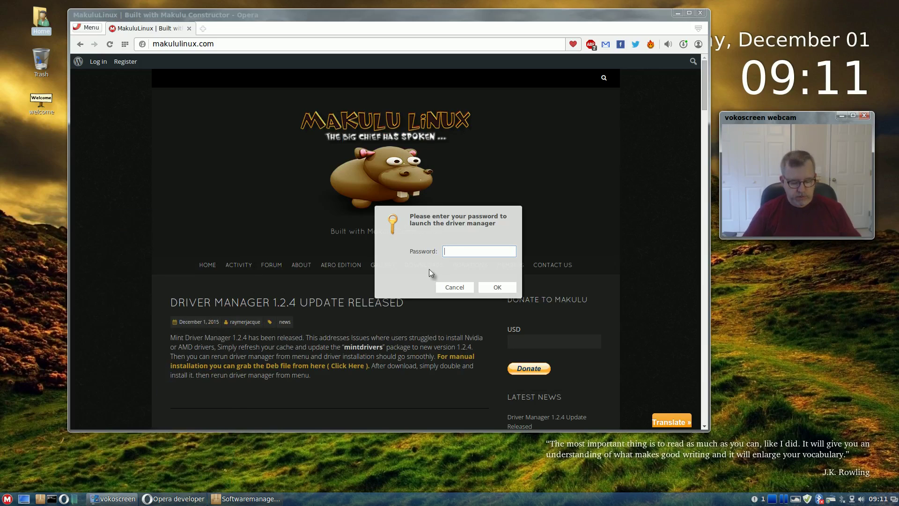
type("••••••")
key("Return")
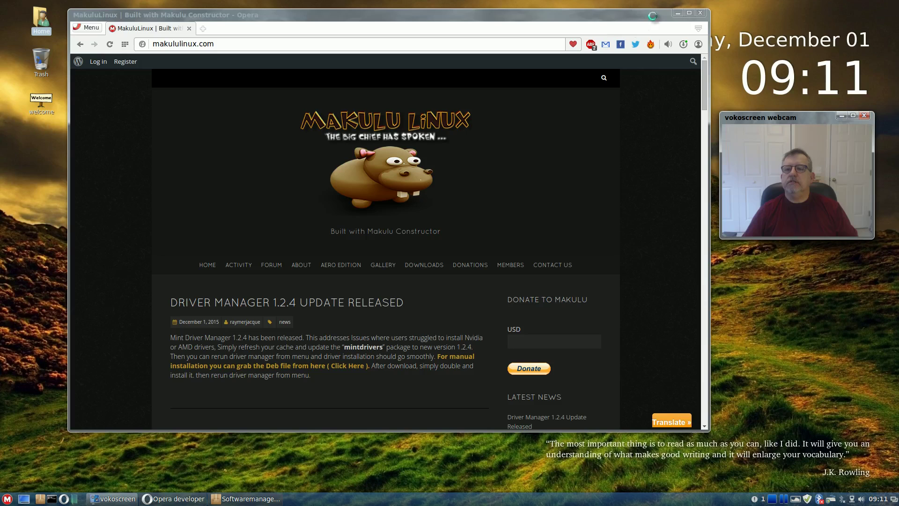
left_click(678, 13)
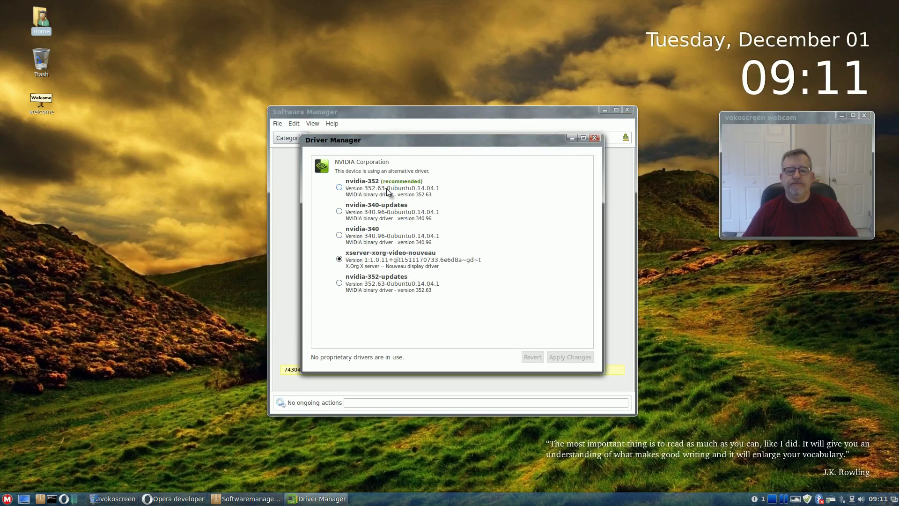
Step: Move Driver Manager to the top-left of the screen and raise Software Manager beside it
left_click_drag(462, 140, 225, 158)
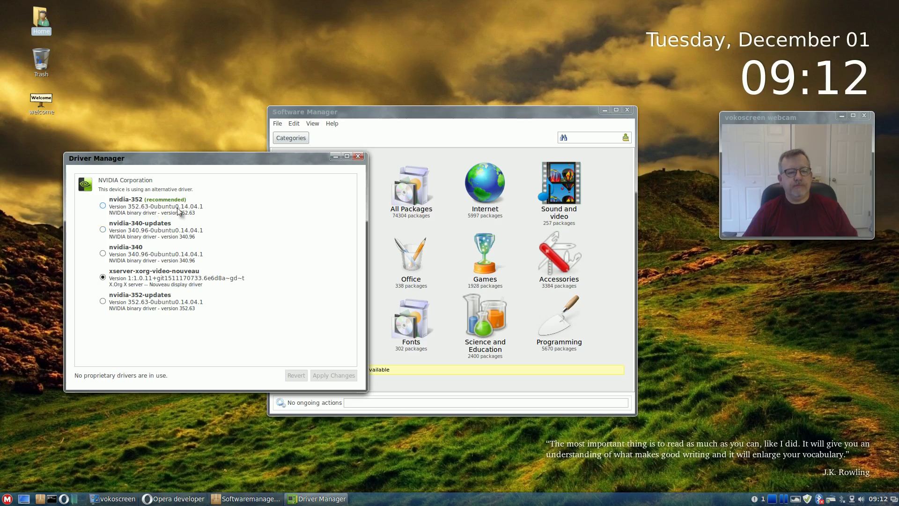
left_click_drag(204, 160, 206, 26)
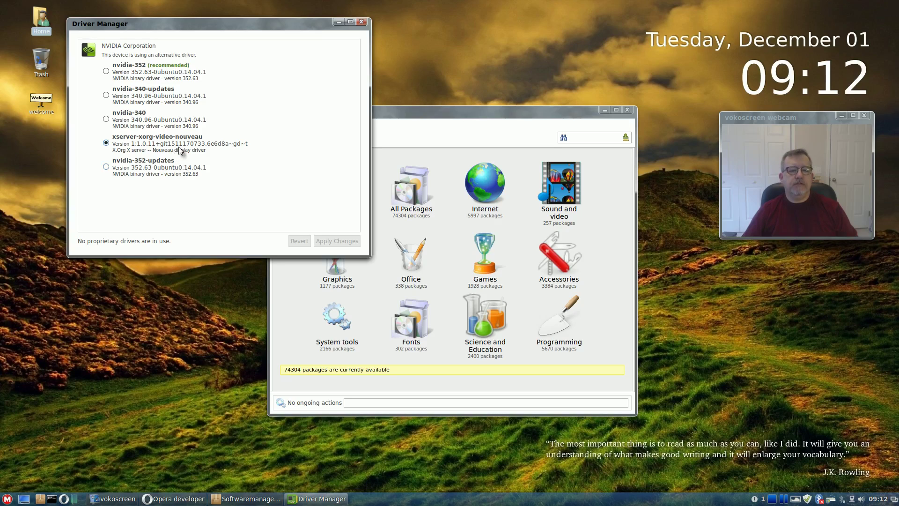
left_click(481, 112)
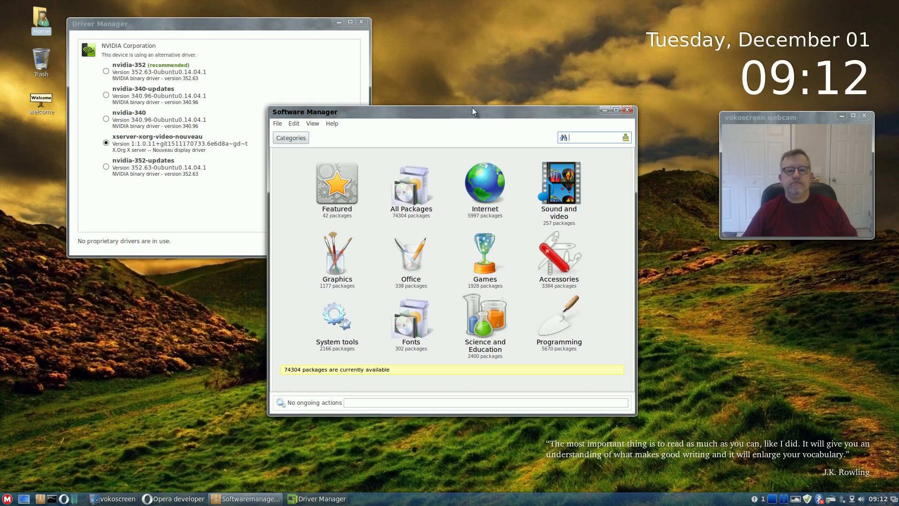
Step: Search Software Manager for 'driver manager', keeping Opera minimized
left_click(579, 138)
type("driver")
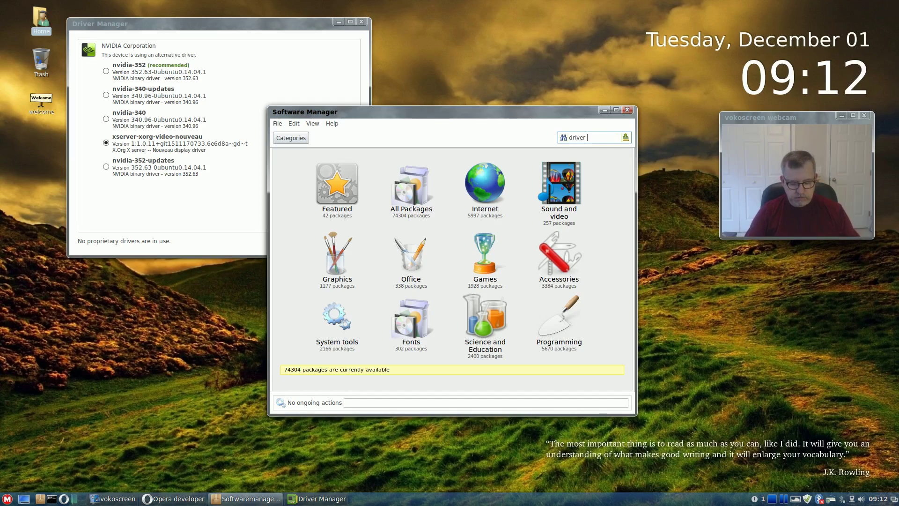
type(" manager")
key("Return")
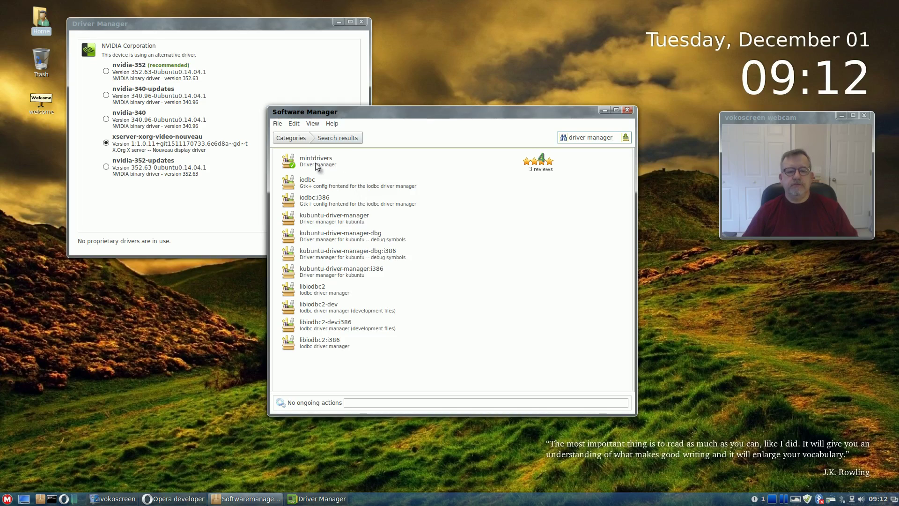
left_click(178, 500)
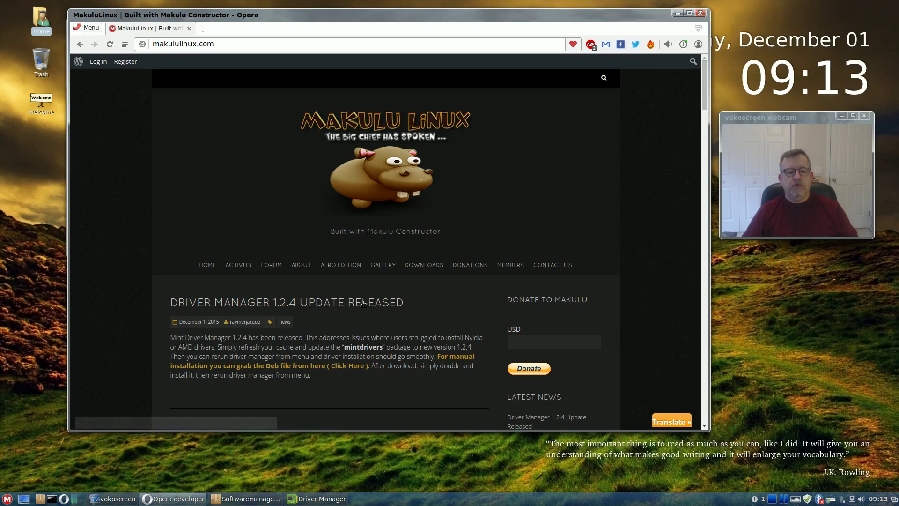
left_click(678, 13)
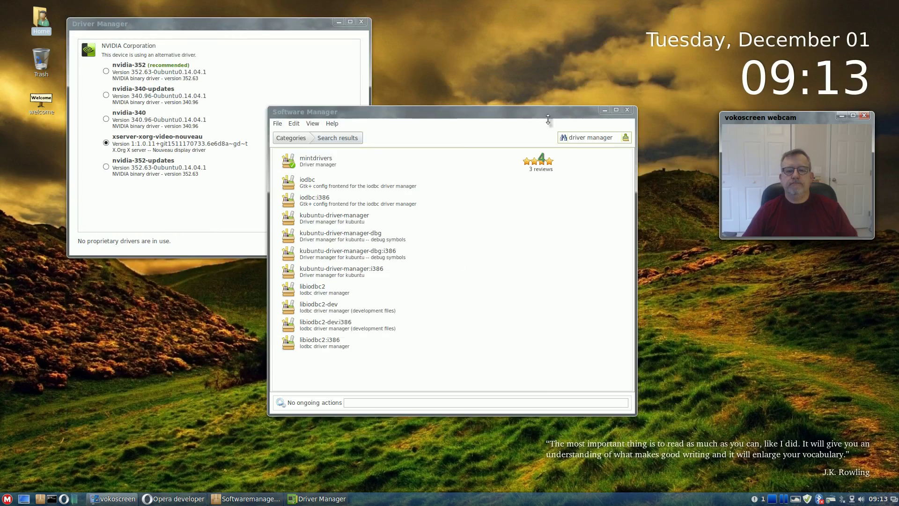
Step: Open the mintdrivers result to confirm version 1.1.8 is installed, then close Software Manager
left_click(316, 164)
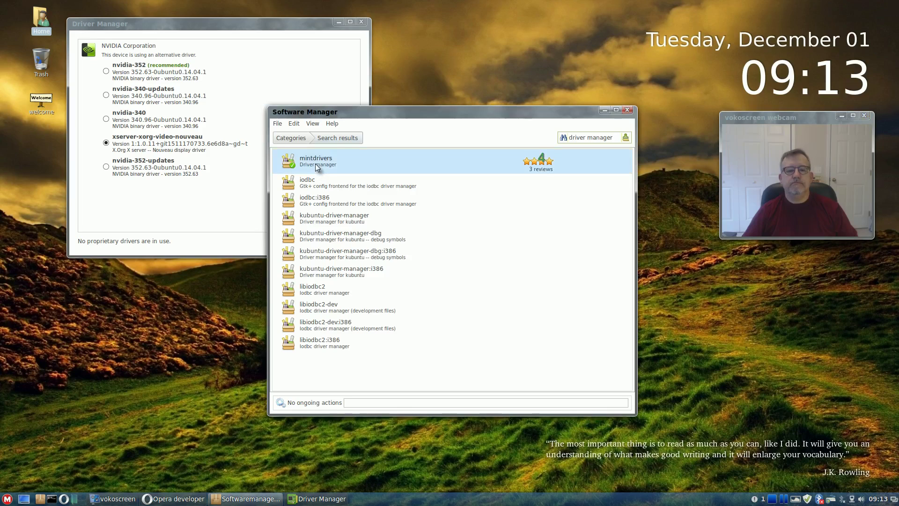
double_click(315, 164)
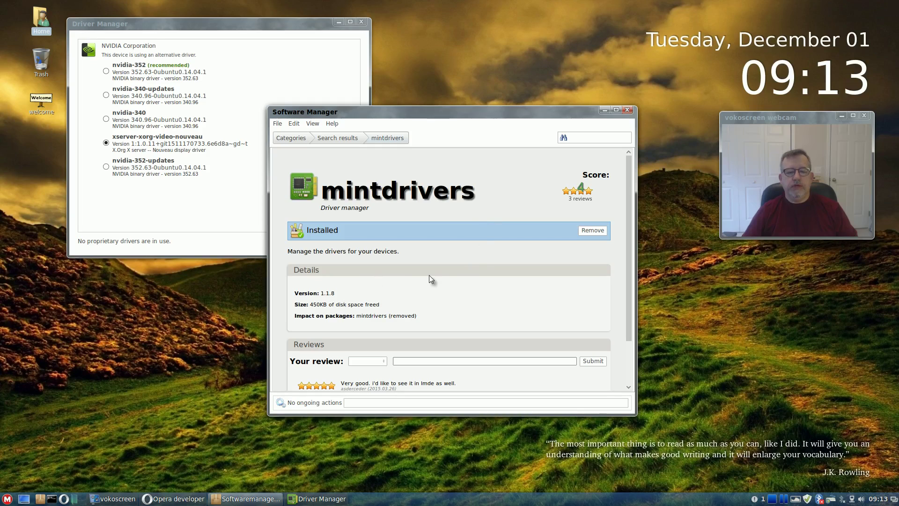
left_click(628, 111)
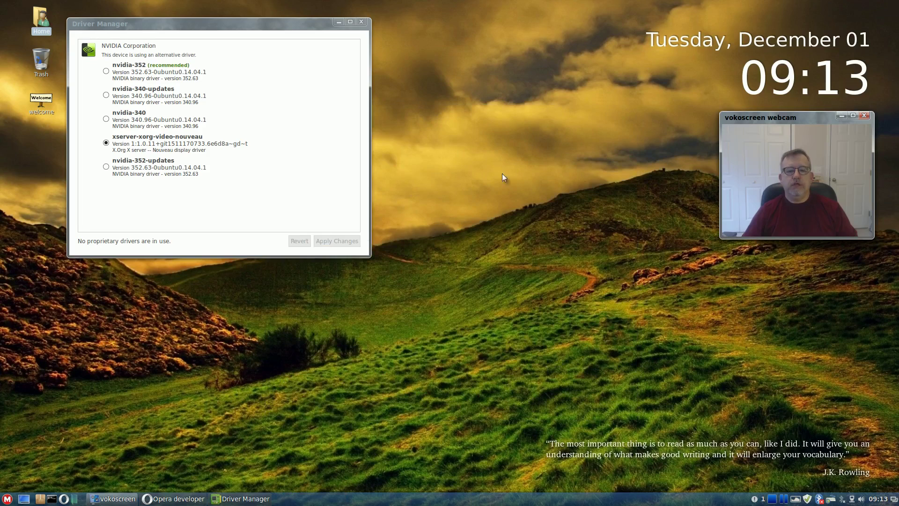
Step: Open All Applications in the MakuluLinux menu and scroll through the Administration tools
left_click(7, 499)
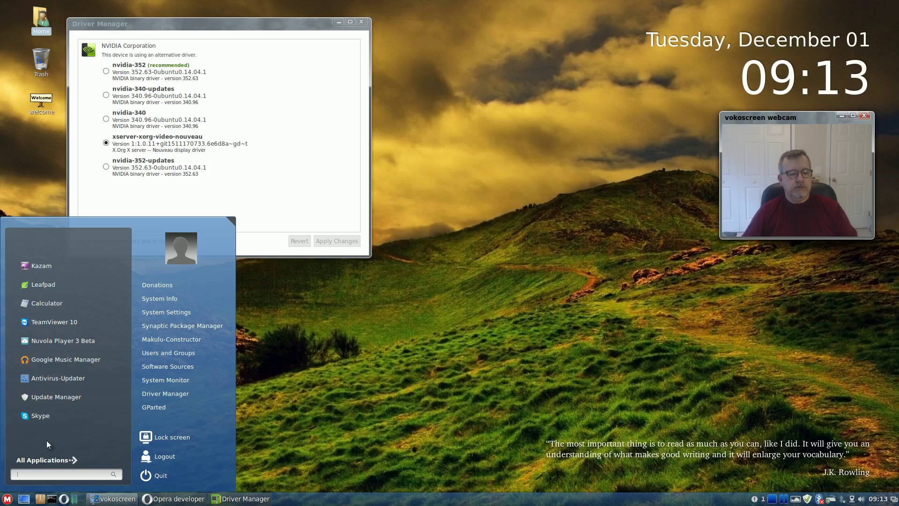
left_click(45, 460)
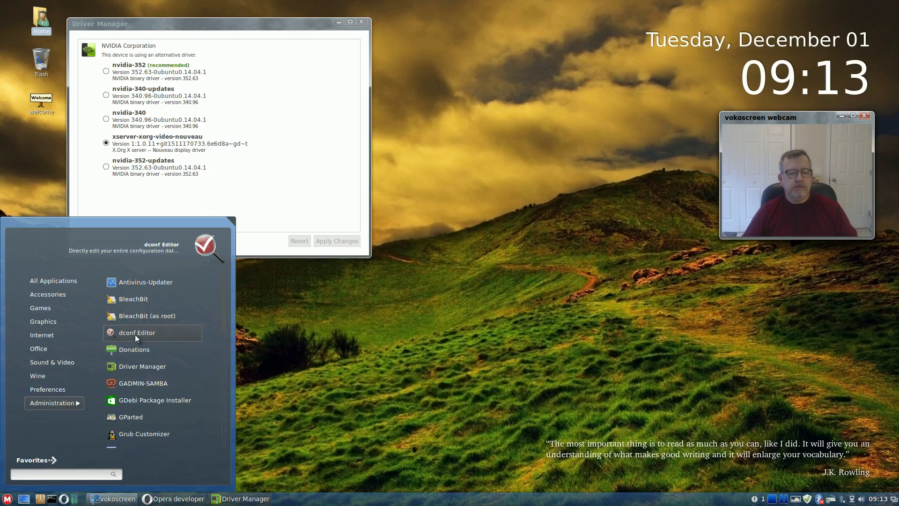
scroll(135, 334, "down", 5)
scroll(142, 374, "down", 3)
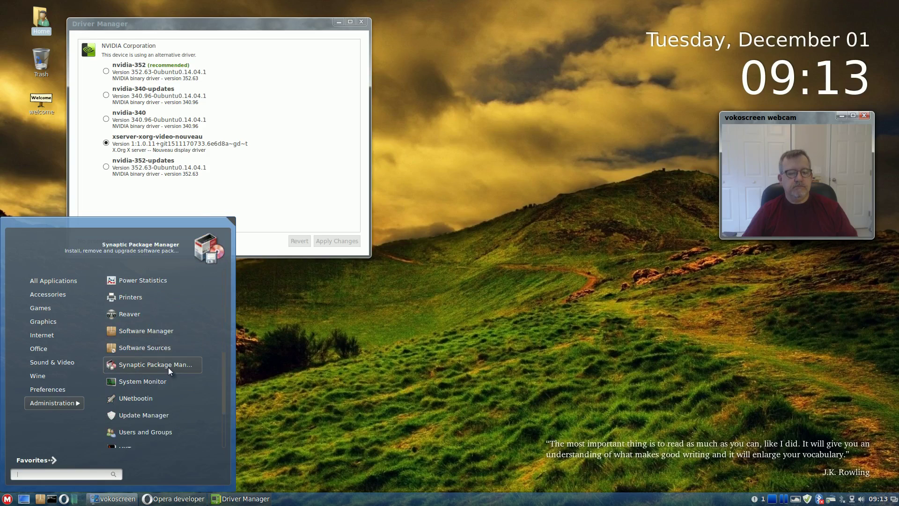
Step: Launch Software Sources with the administrator password and move it to the upper right
left_click(153, 349)
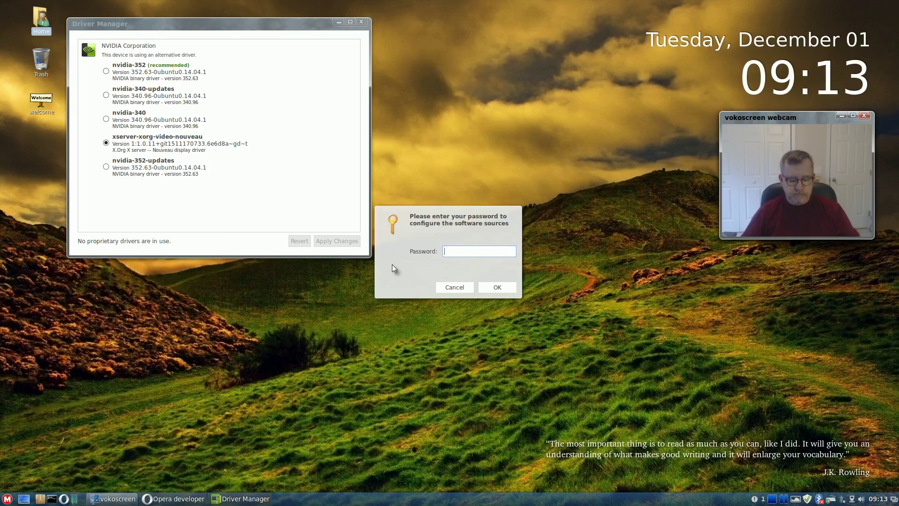
type("*****")
key("Return")
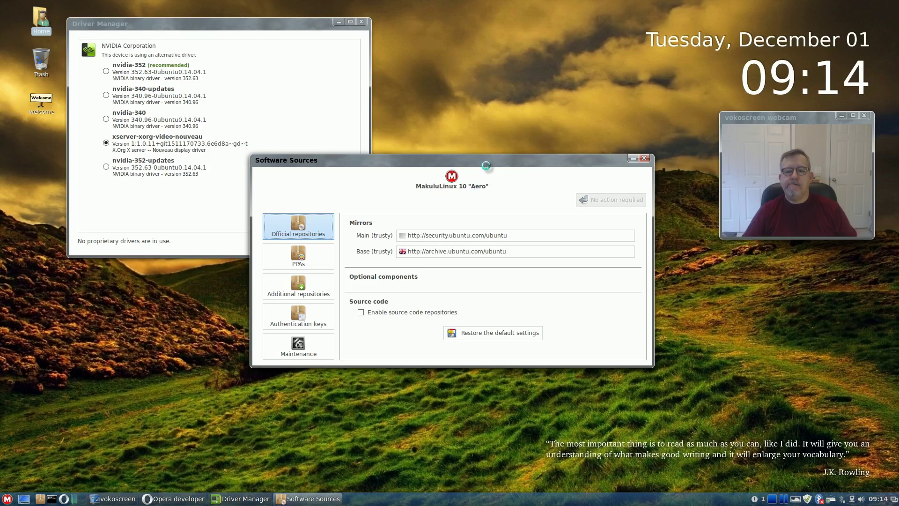
left_click_drag(487, 156, 519, 31)
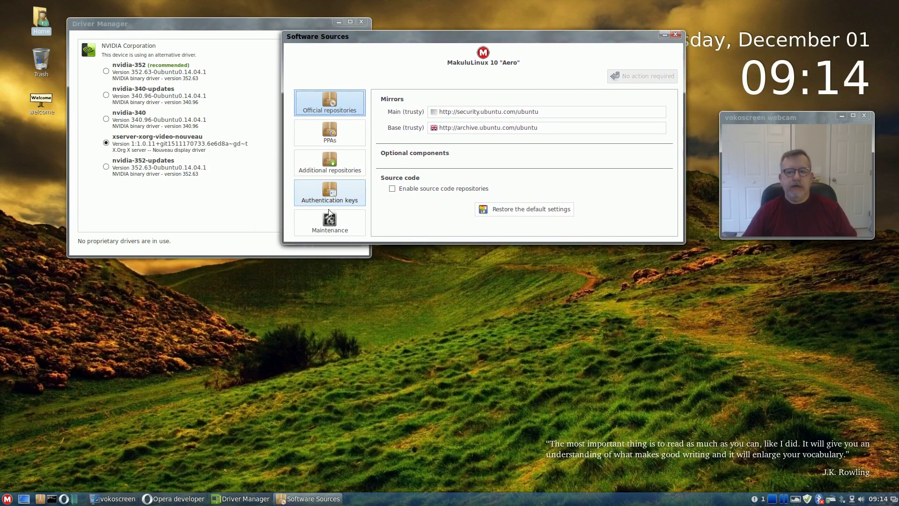
left_click(6, 499)
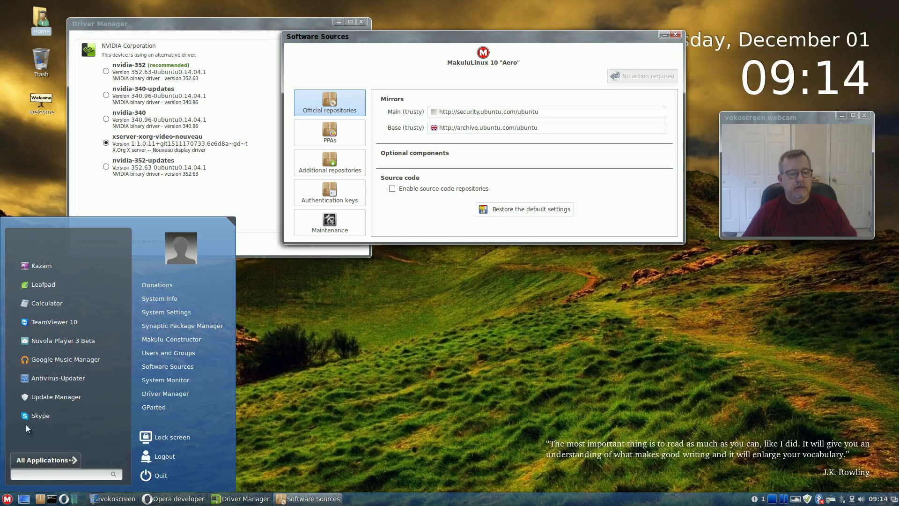
Step: Scroll the Administration category in All Applications and start Synaptic Package Manager
left_click(25, 461)
mouse_move(53, 403)
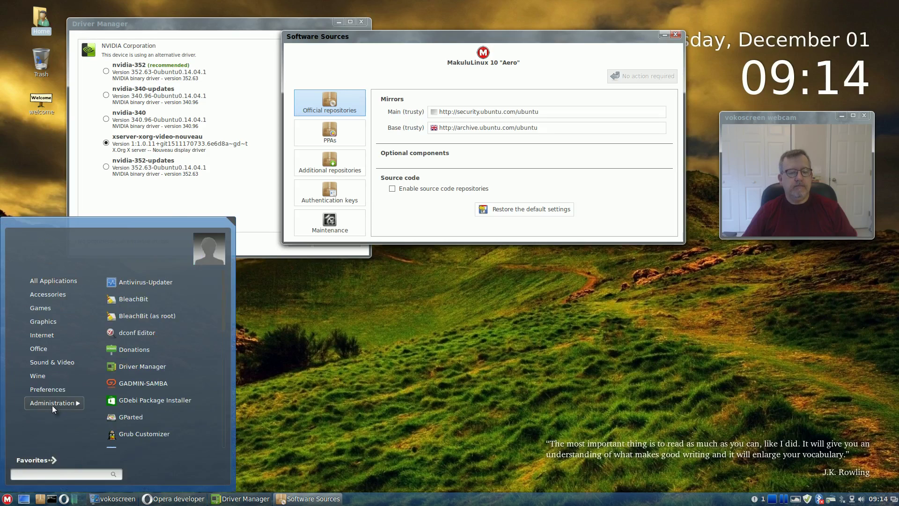
scroll(154, 404, "down", 3)
scroll(161, 405, "down", 3)
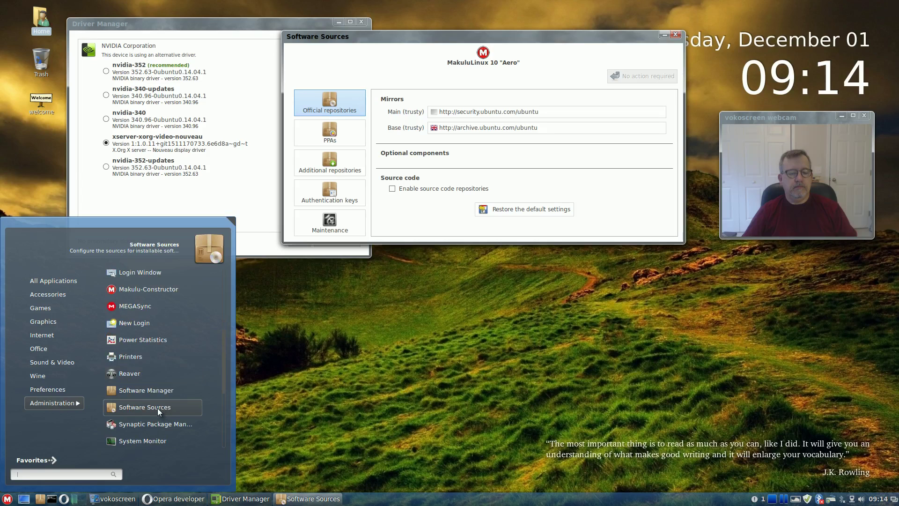
scroll(158, 409, "down", 1)
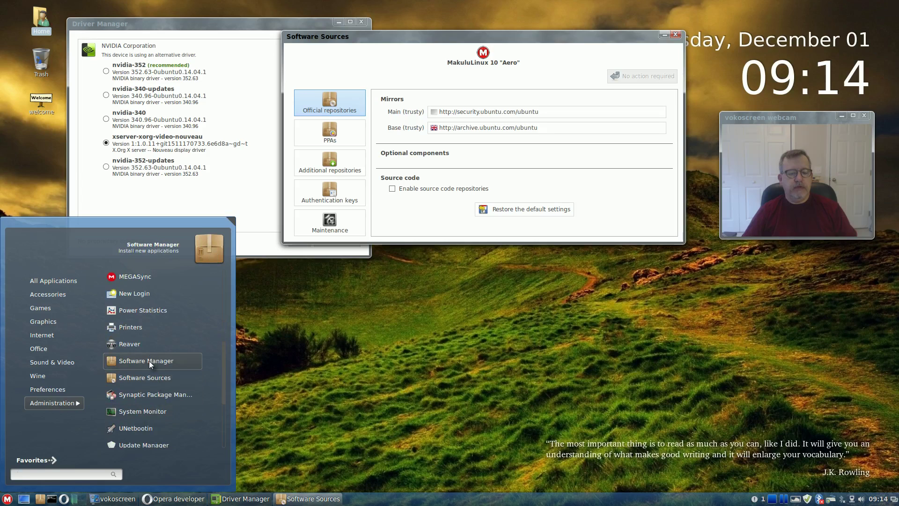
scroll(153, 365, "down", 2)
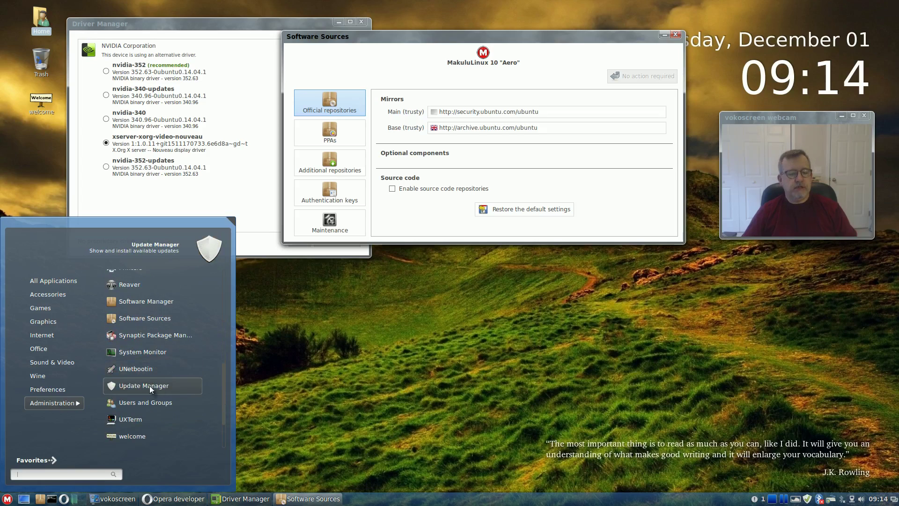
scroll(149, 386, "down", 2)
scroll(148, 392, "down", 1)
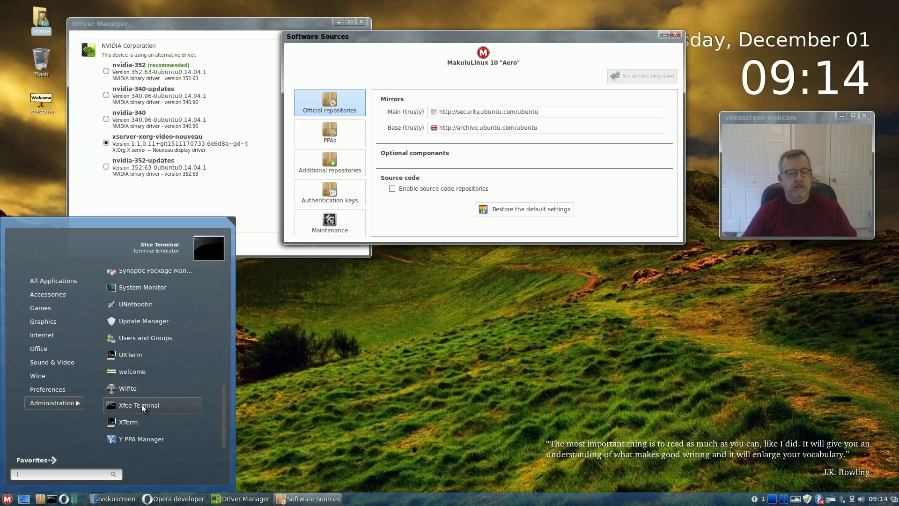
scroll(141, 404, "up", 3)
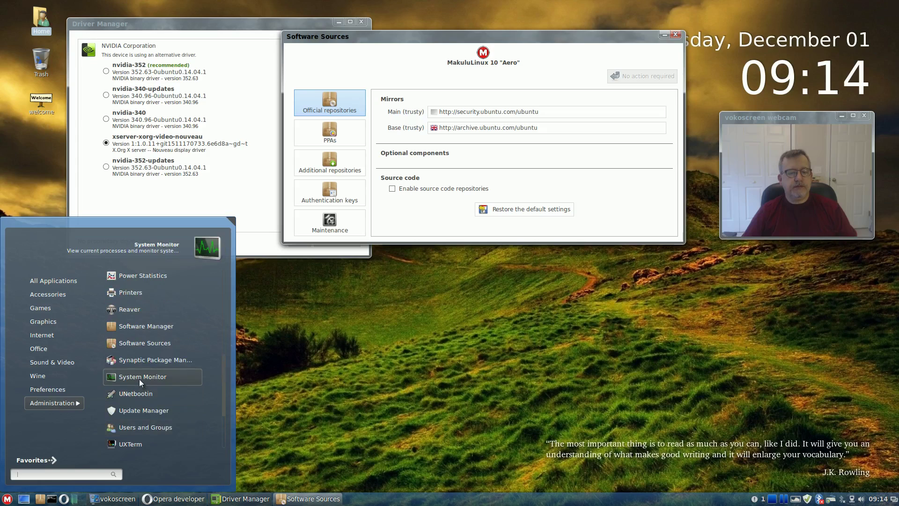
left_click(136, 359)
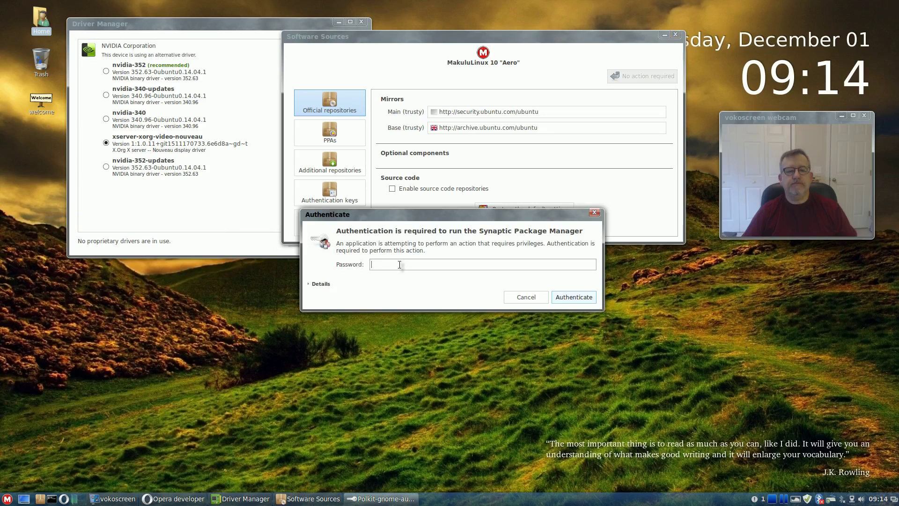
Step: Authenticate Synaptic with the admin password and dismiss its Quick Introduction
type("●●●●●●")
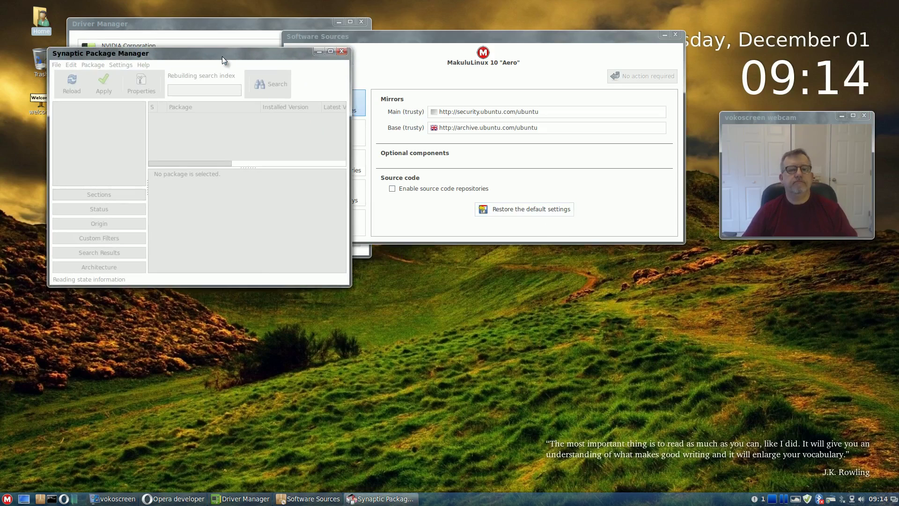
left_click_drag(223, 60, 476, 165)
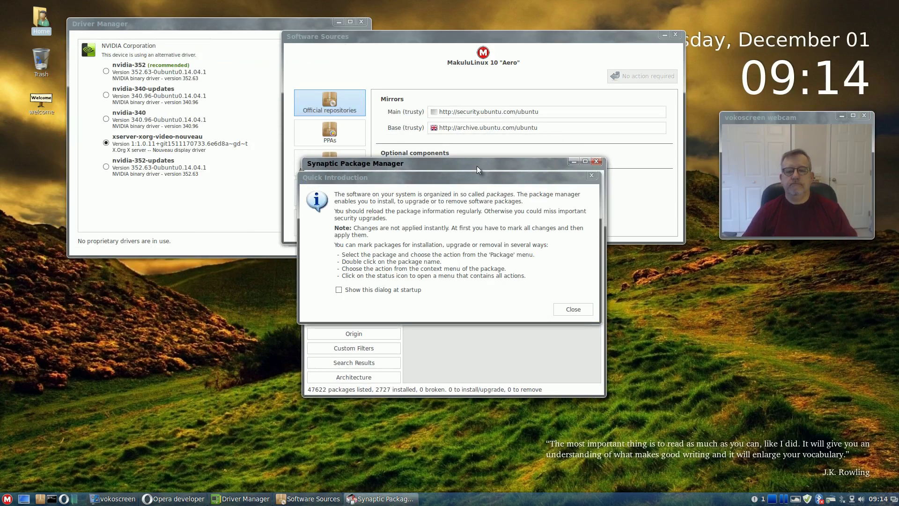
left_click(570, 310)
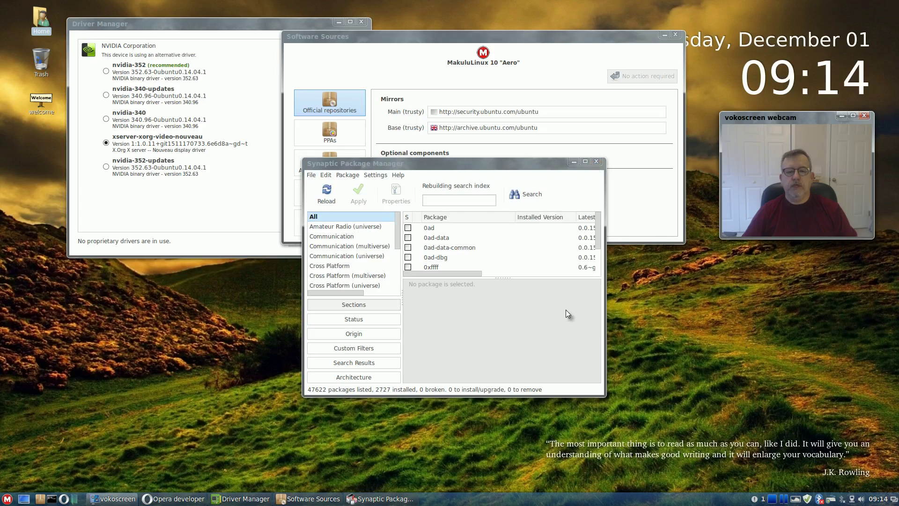
Step: Filter the package list for mintdrivers and widen the Synaptic window
left_click(438, 200)
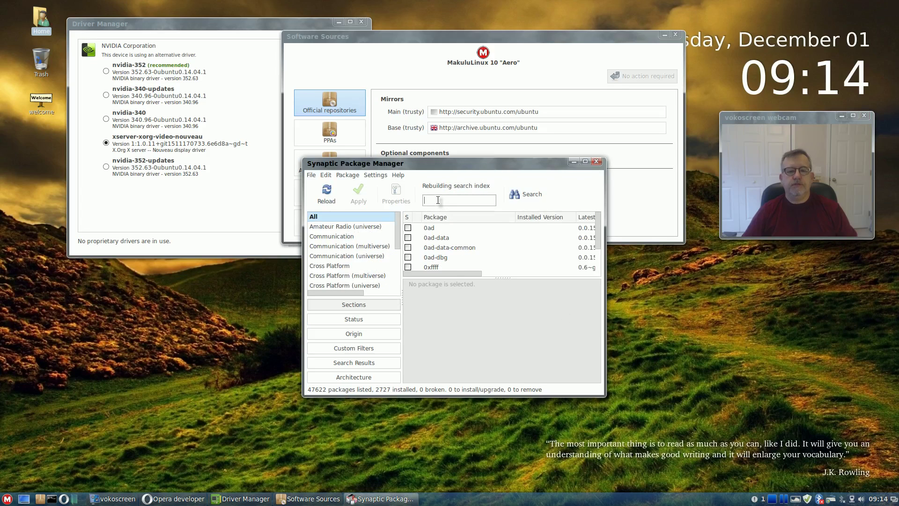
type("mintd")
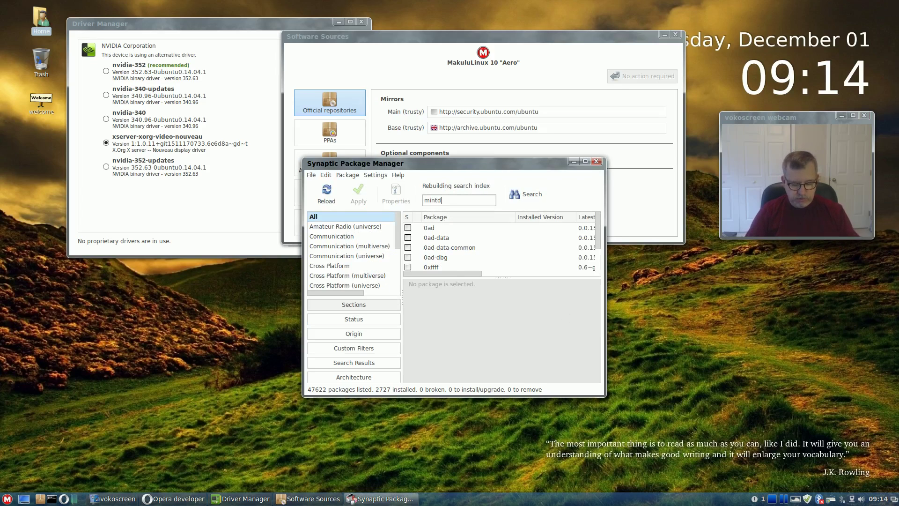
type("rivers")
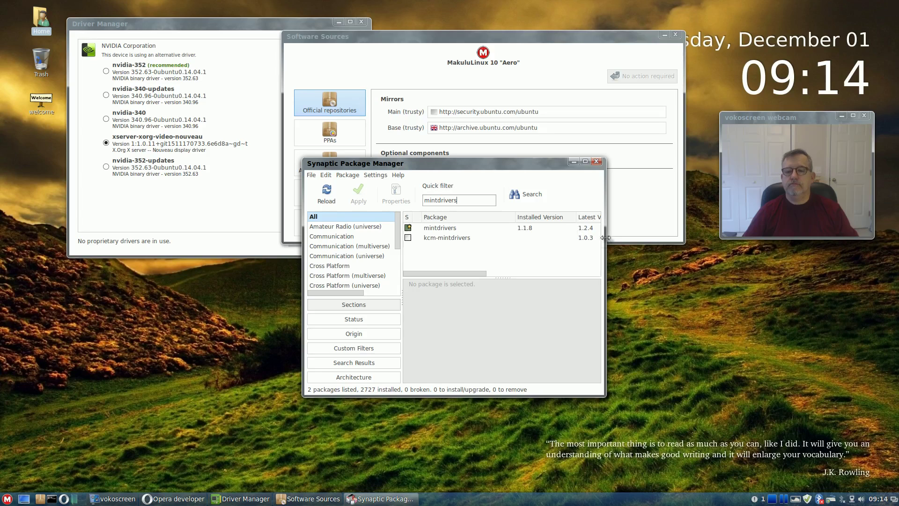
left_click_drag(606, 240, 804, 243)
left_click_drag(631, 164, 416, 166)
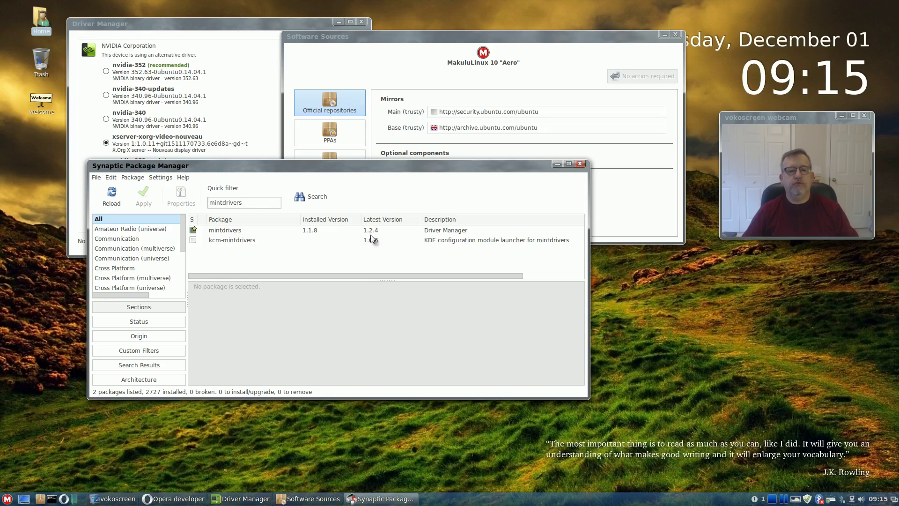
Step: Mark mintdrivers for upgrade and apply it, showing 1 package upgraded and 43.3 kB to download
left_click(254, 232)
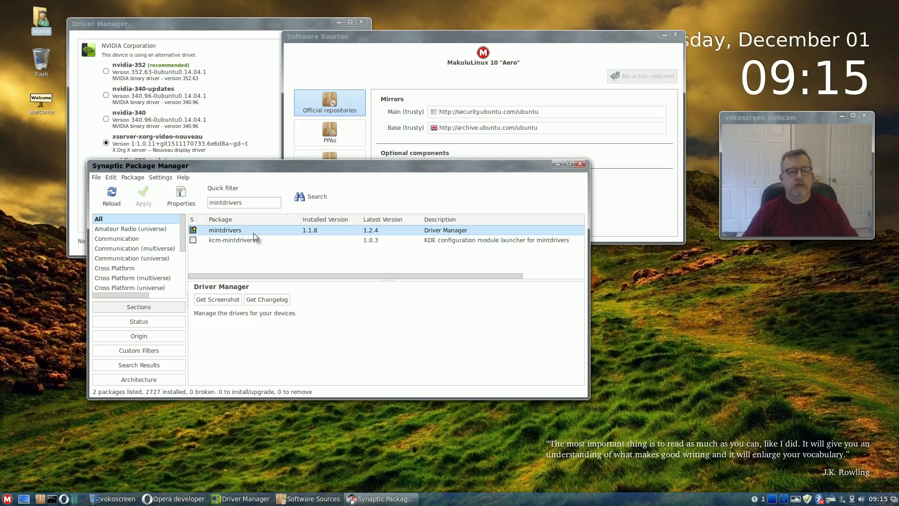
double_click(226, 231)
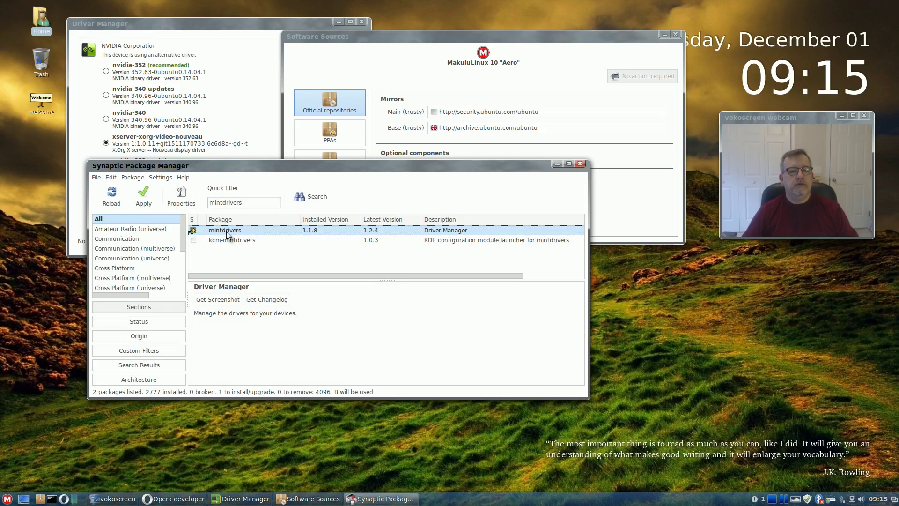
right_click(226, 230)
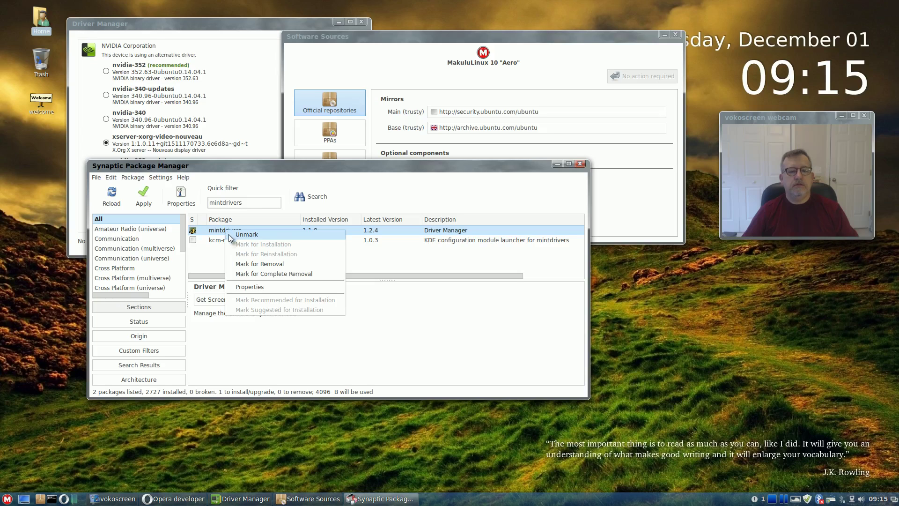
left_click(279, 218)
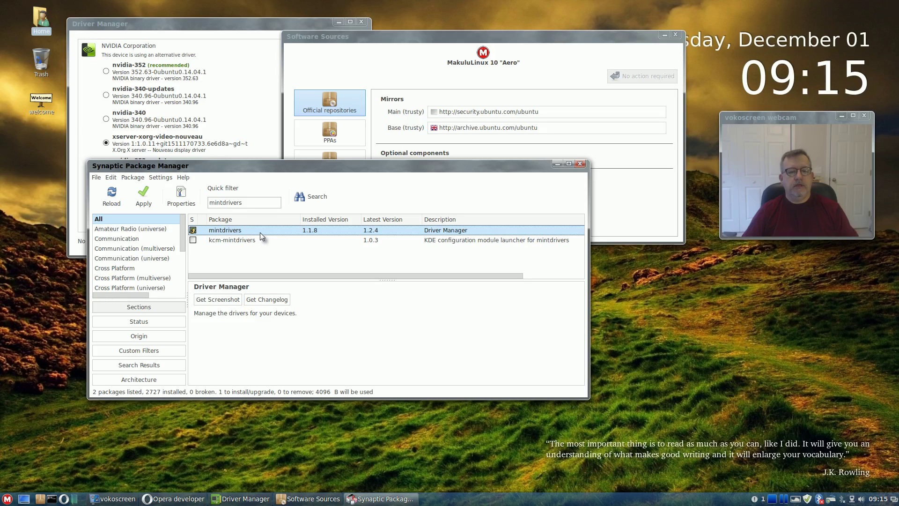
left_click(143, 198)
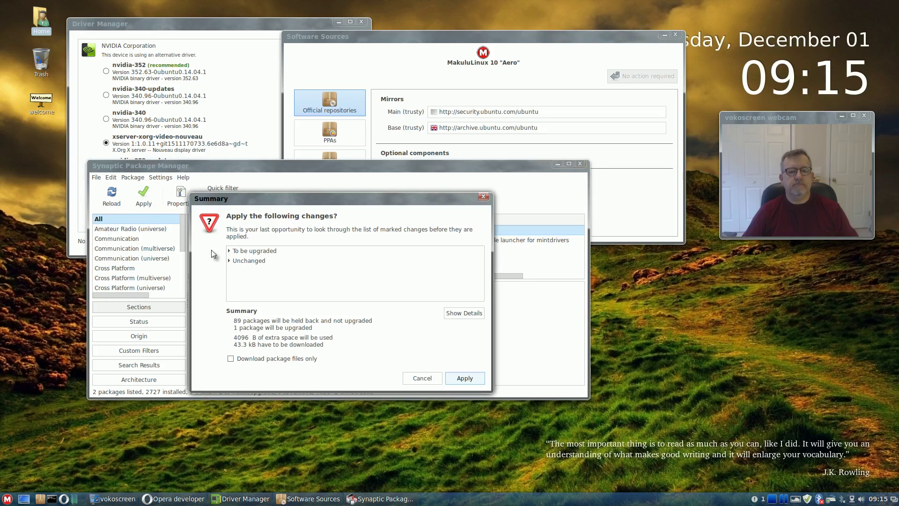
Step: Confirm the mintdrivers upgrade to 1.2.4 and close the 'Changes applied' notice
left_click(230, 254)
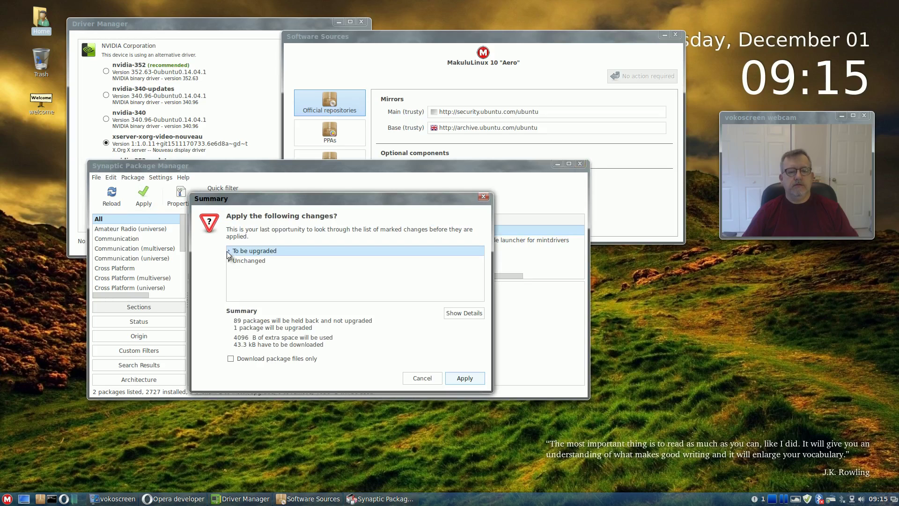
left_click(229, 251)
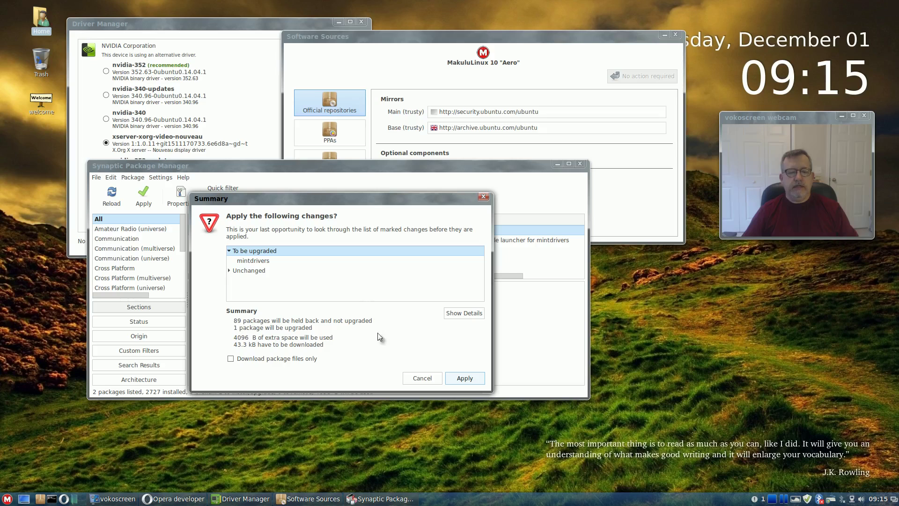
left_click(463, 375)
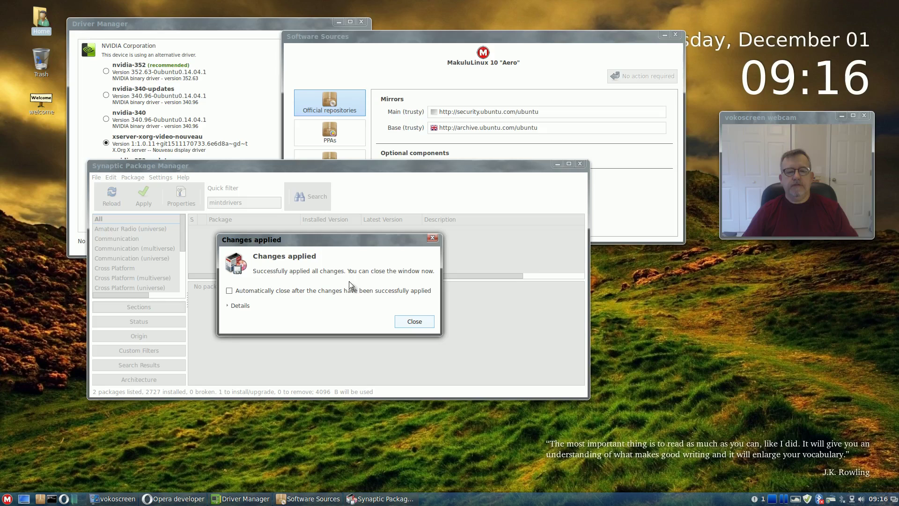
left_click(414, 321)
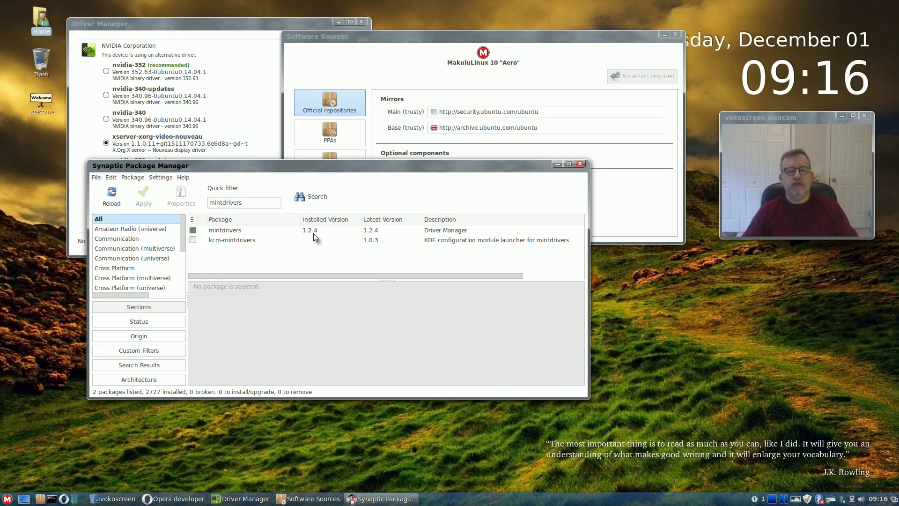
Step: Close Synaptic and Software Sources, then select the recommended nvidia-352 driver in Driver Manager
left_click(580, 164)
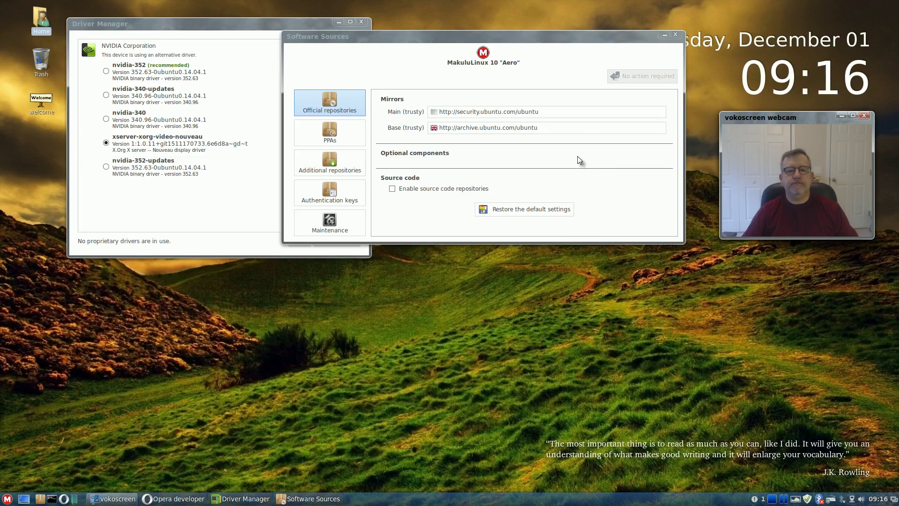
left_click(675, 35)
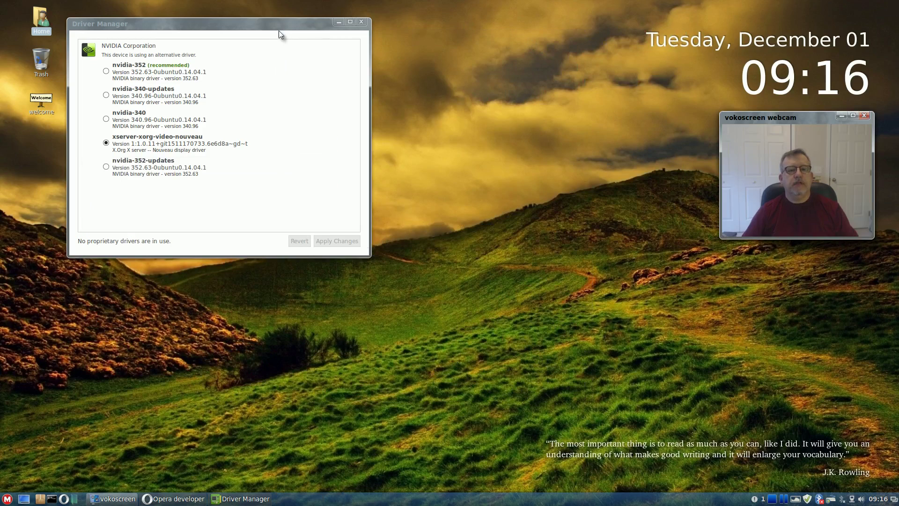
left_click_drag(280, 30, 508, 136)
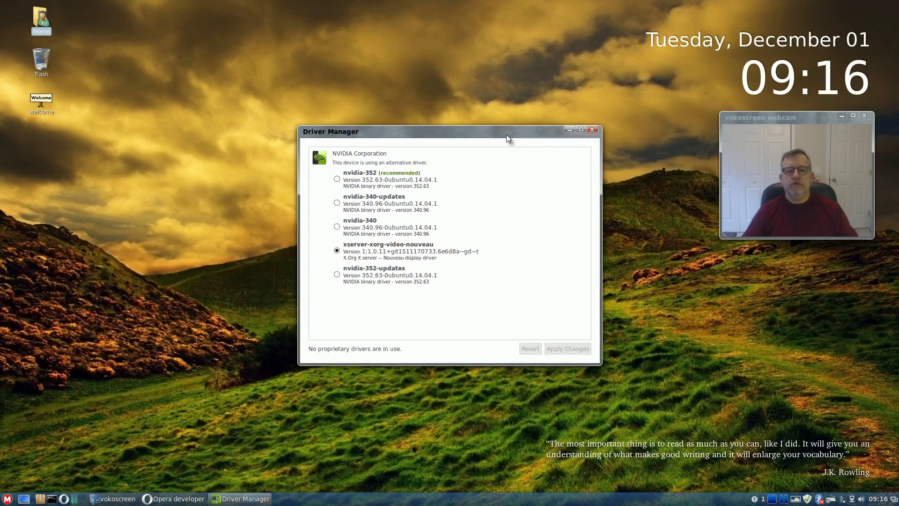
left_click(338, 180)
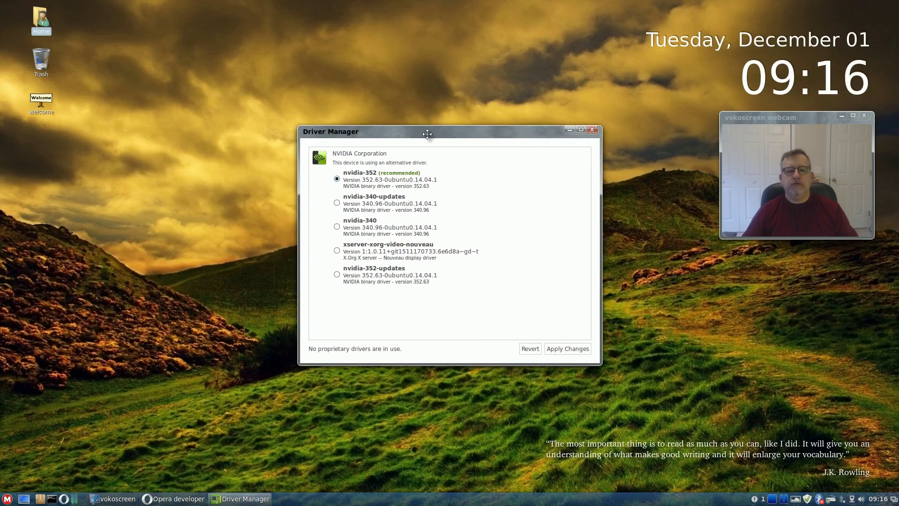
left_click_drag(428, 134, 426, 68)
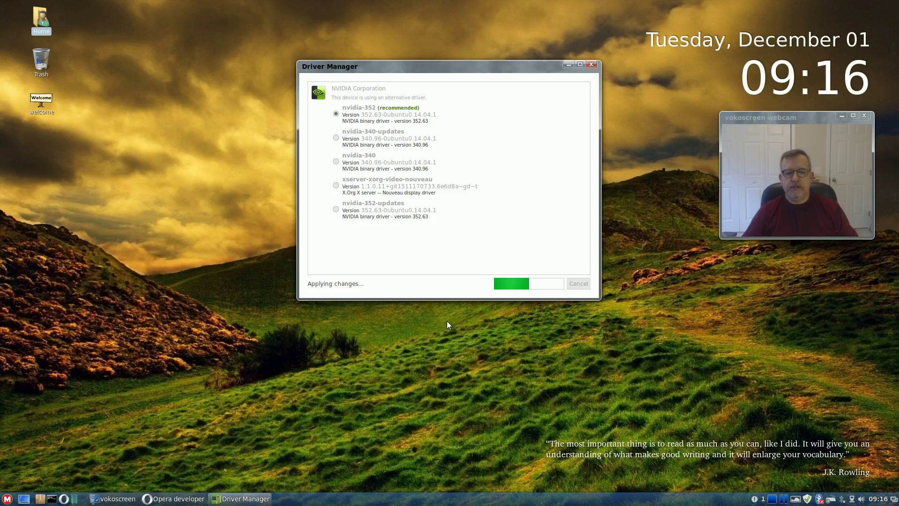
Step: Dismiss a stray desktop menu and Driver Manager's window menu while the driver change completes
right_click(447, 321)
left_click(413, 319)
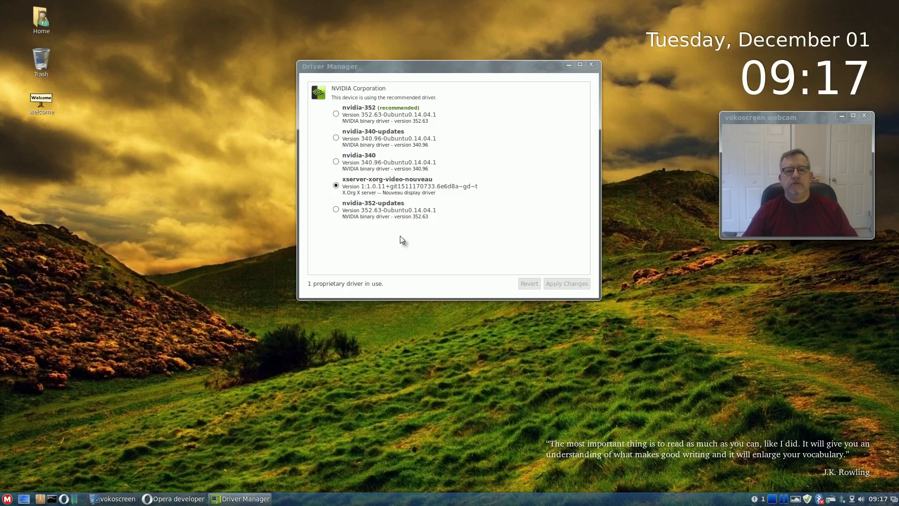
right_click(320, 296)
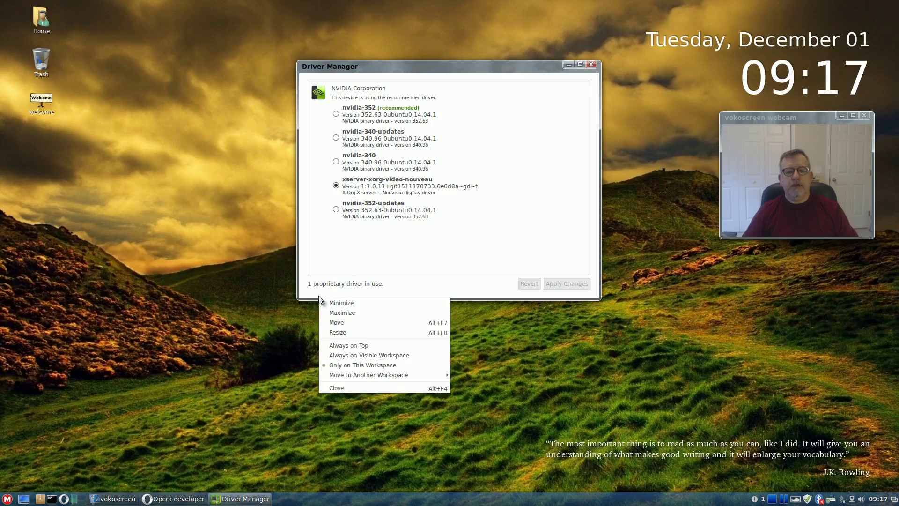
key("Escape")
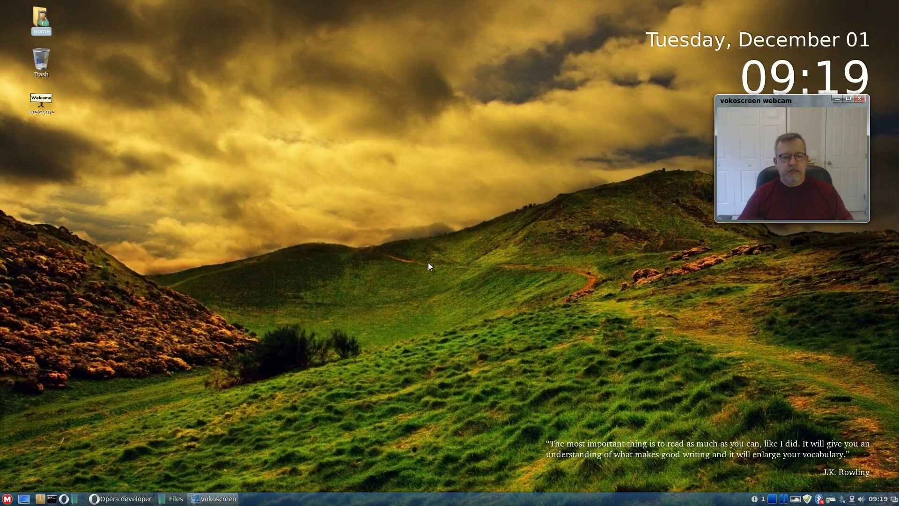
Step: Restore the Videos window and play vokoscreen-2015-12-01_09-08-07.mkv, which triggers bomi's OpenGL error
left_click(365, 199)
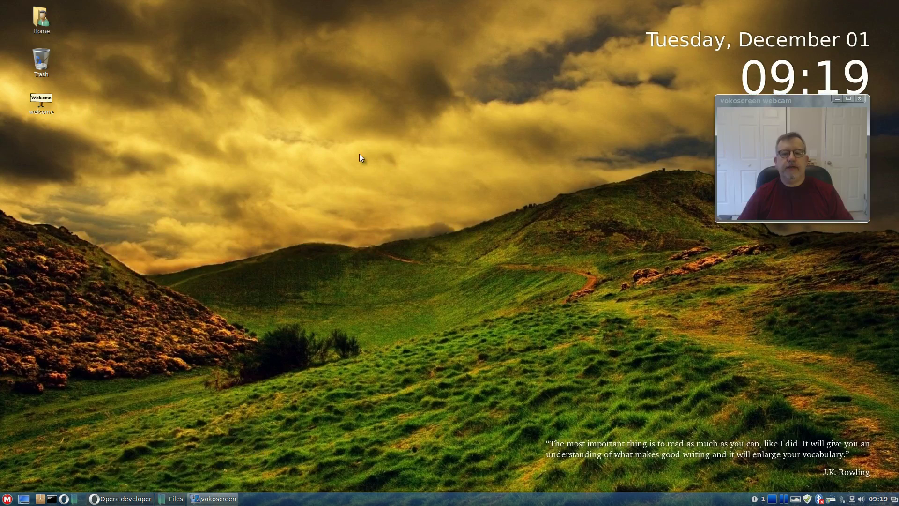
left_click(180, 447)
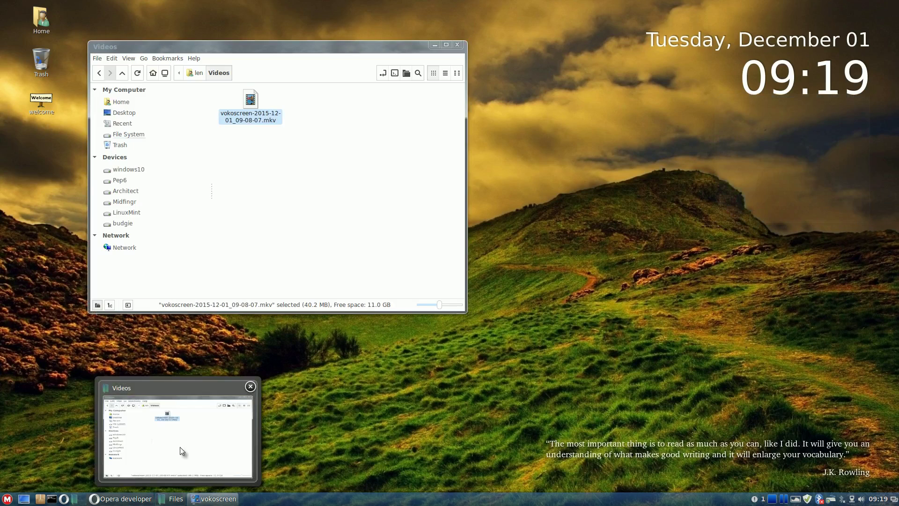
left_click_drag(346, 47, 444, 35)
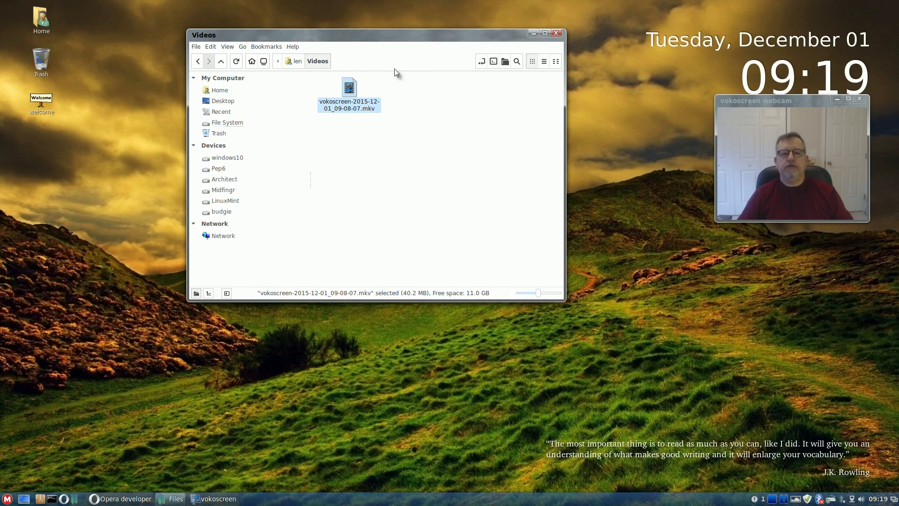
double_click(348, 109)
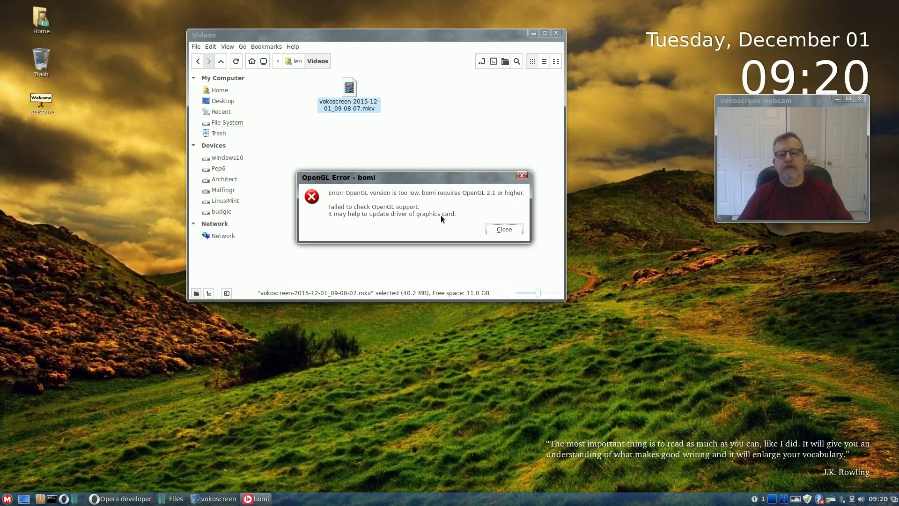
Step: Close the bomi OpenGL error and clear the selection in the Videos window
left_click(501, 229)
left_click(415, 117)
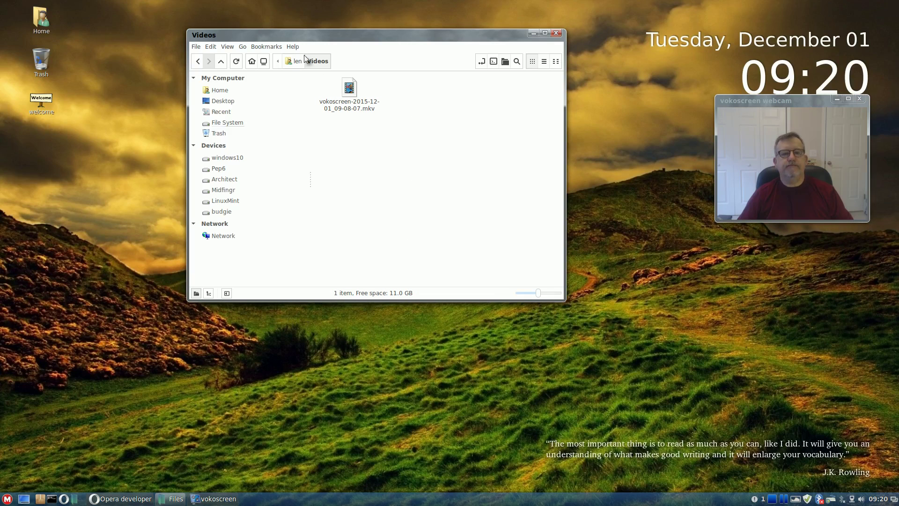
left_click_drag(299, 37, 198, 28)
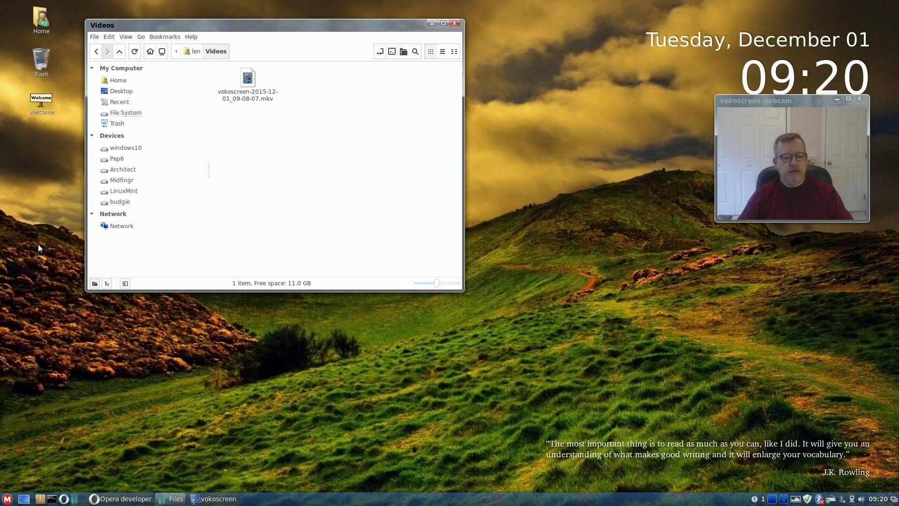
Step: Install smplayer with 'sudo apt-get install smplayer' in a new terminal, authorising and accepting extras
left_click(51, 499)
type("sudo apt-get install vokoscreen")
key("BackSpace")
key("BackSpace")
key("BackSpace")
key("BackSpace")
key("BackSpace")
key("BackSpace")
key("BackSpace")
key("BackSpace")
key("BackSpace")
key("BackSpace")
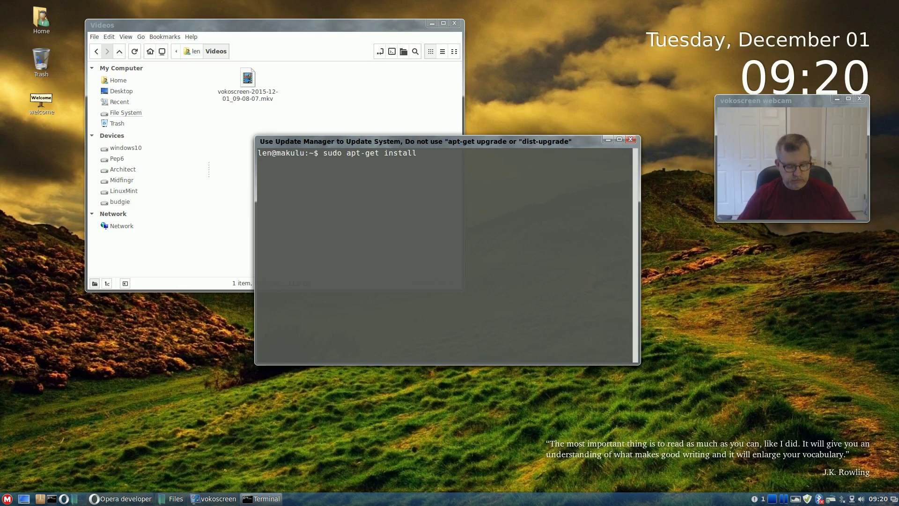
type("smplayer")
key("Return")
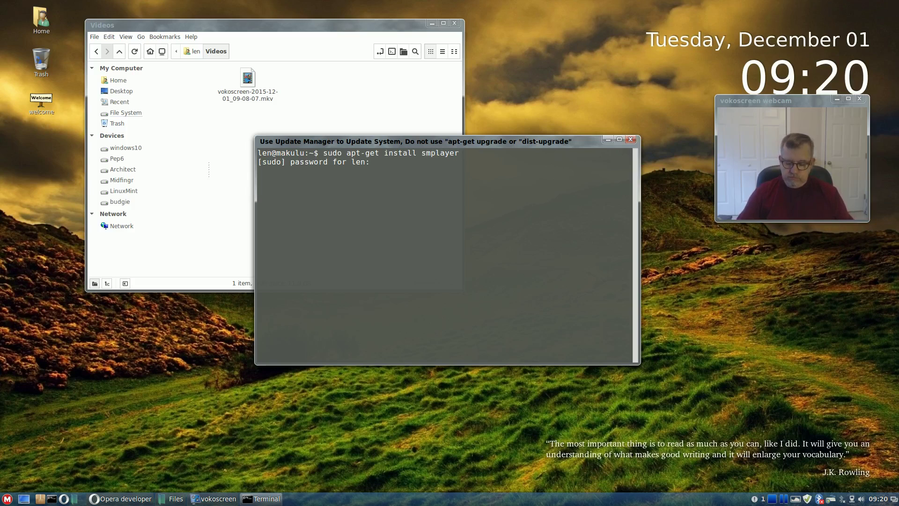
key("Return")
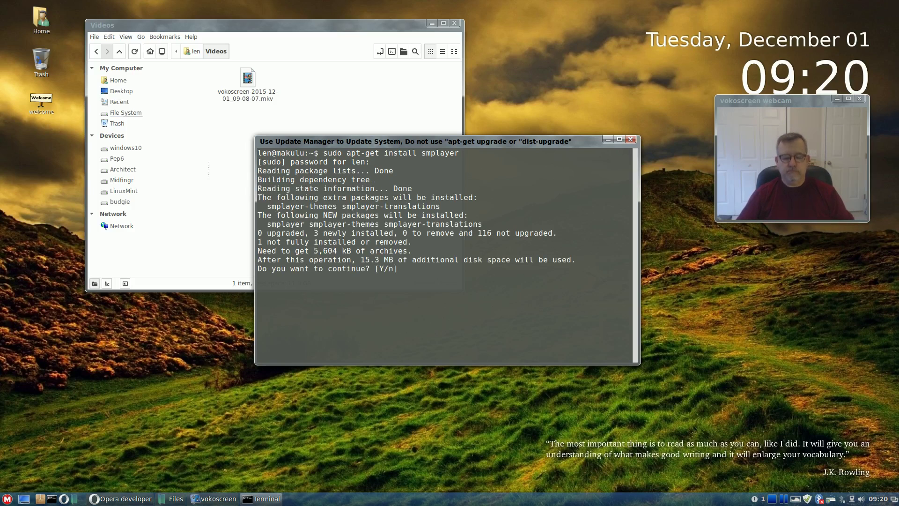
key("Return")
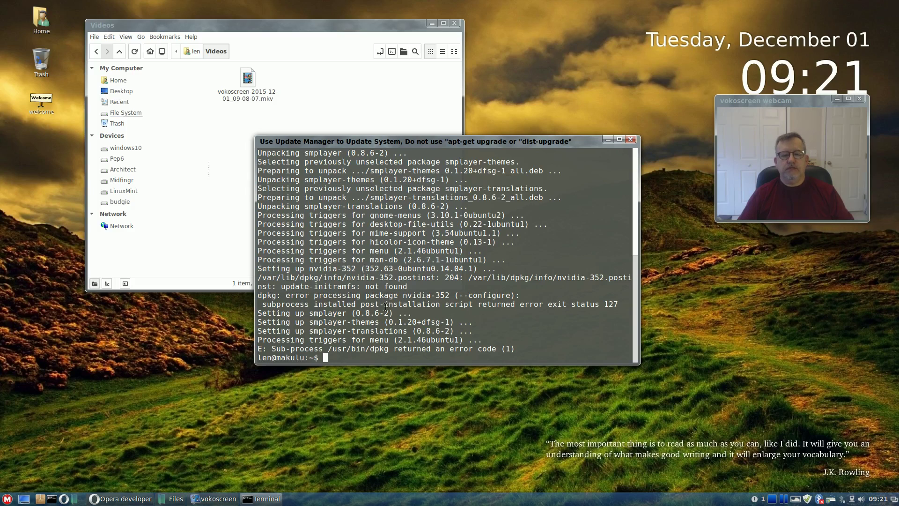
Step: Close the terminal and launch SMPlayer from All Applications > Sound & Video
left_click(631, 139)
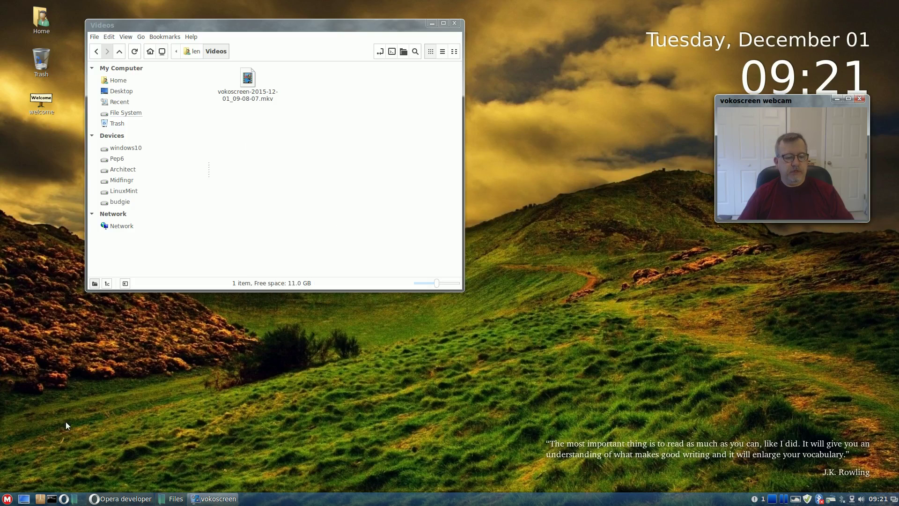
left_click(8, 498)
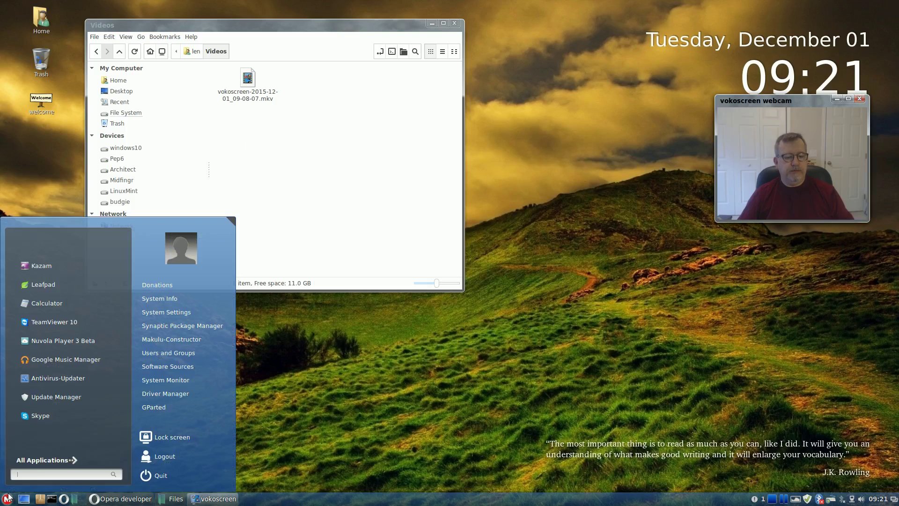
left_click(38, 463)
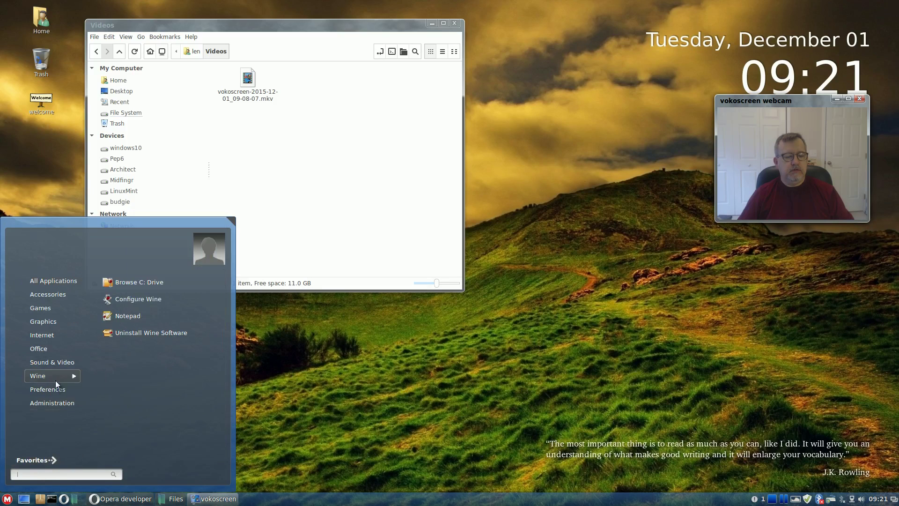
mouse_move(54, 369)
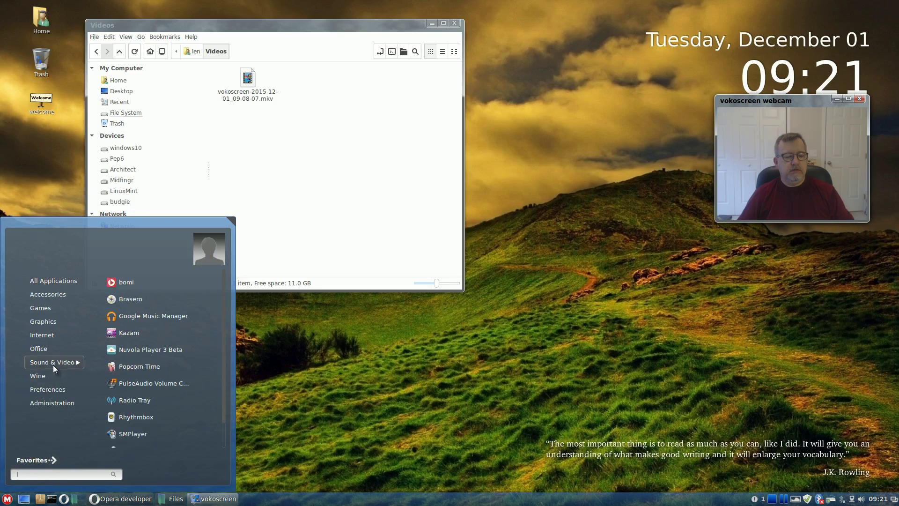
left_click(128, 434)
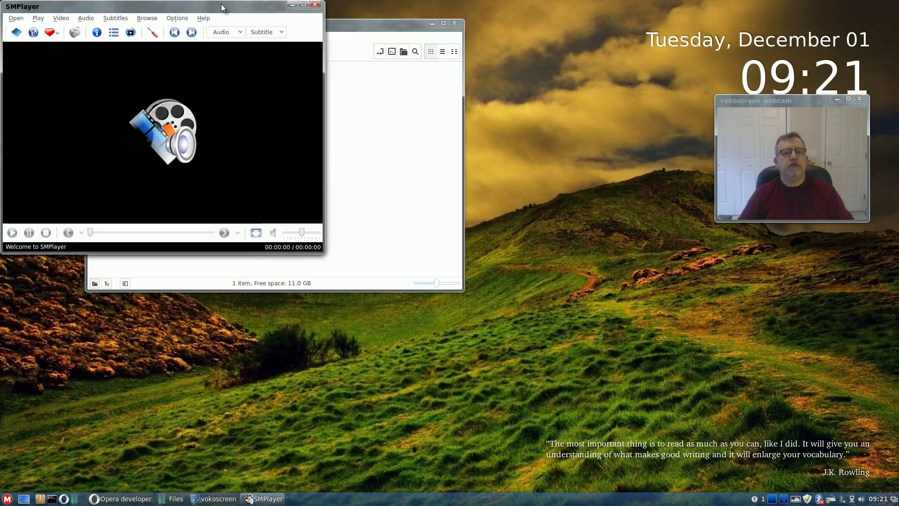
left_click_drag(224, 7, 560, 141)
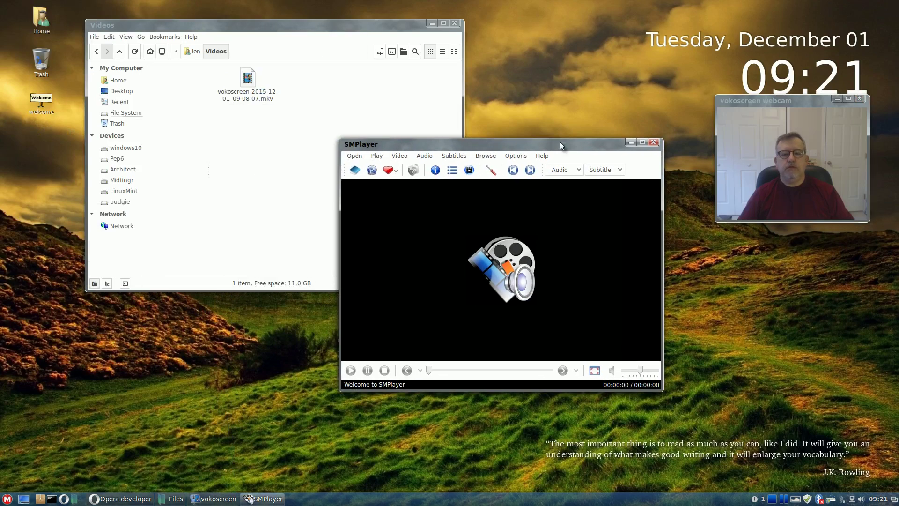
Step: Open vokoscreen-2015-12-01_09-08-07.mkv from the Videos folder in SMPlayer via Open > File
left_click(354, 156)
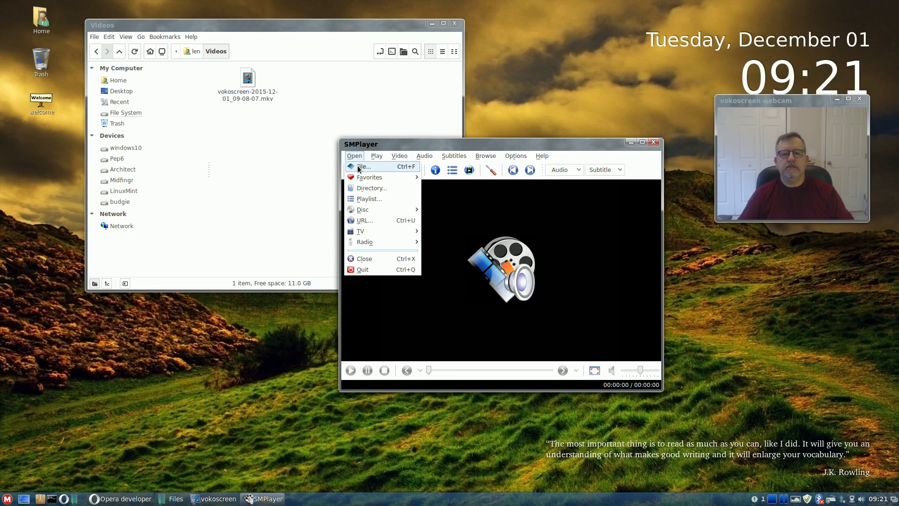
left_click(365, 167)
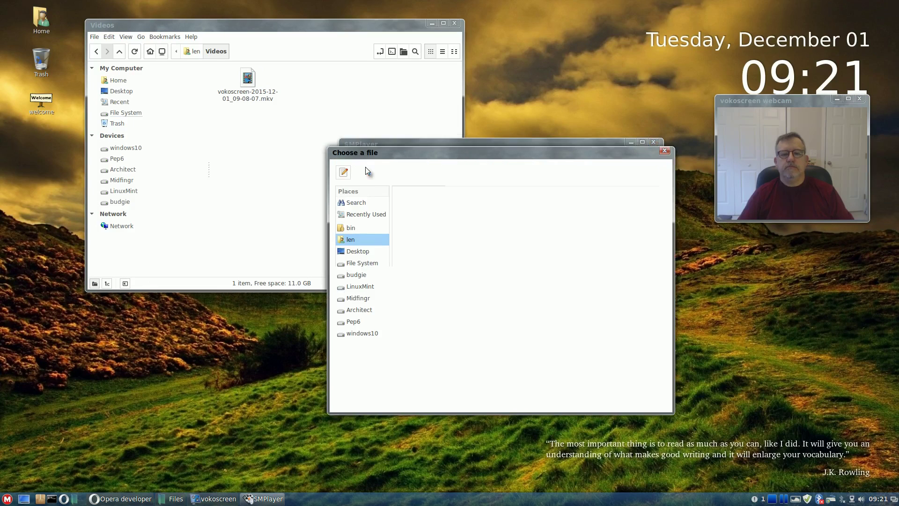
left_click(412, 261)
double_click(411, 261)
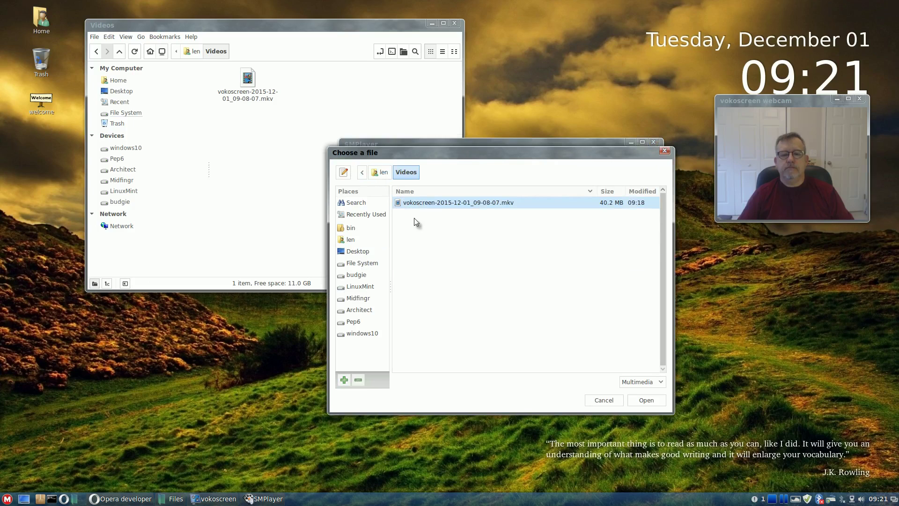
left_click(640, 402)
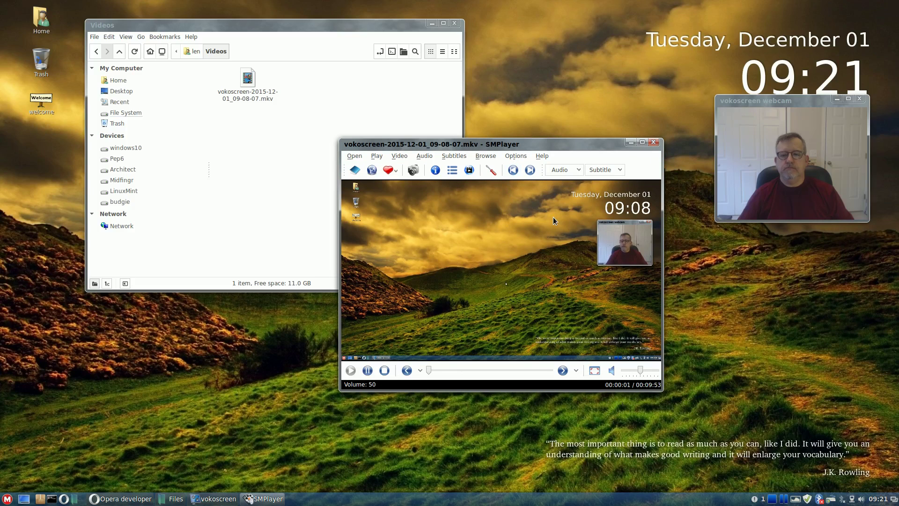
left_click(654, 142)
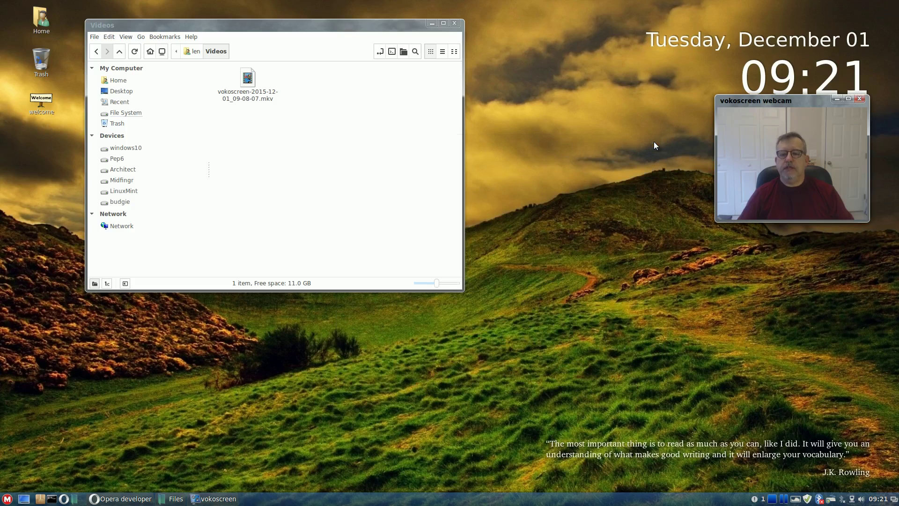
left_click_drag(289, 26, 420, 110)
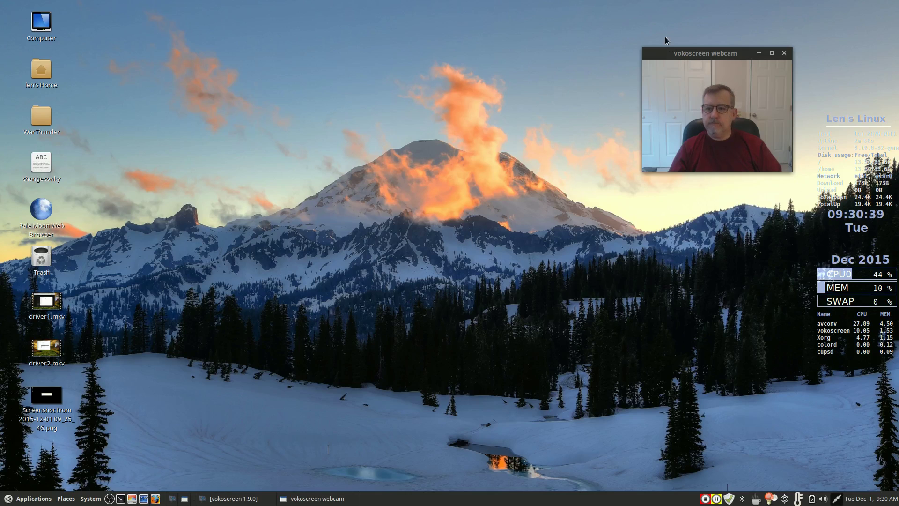
left_click_drag(748, 57, 752, 26)
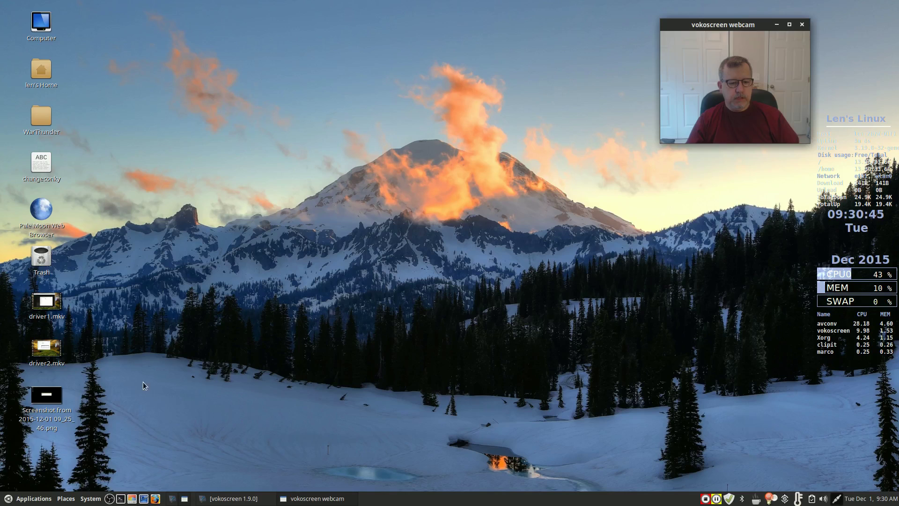
double_click(51, 399)
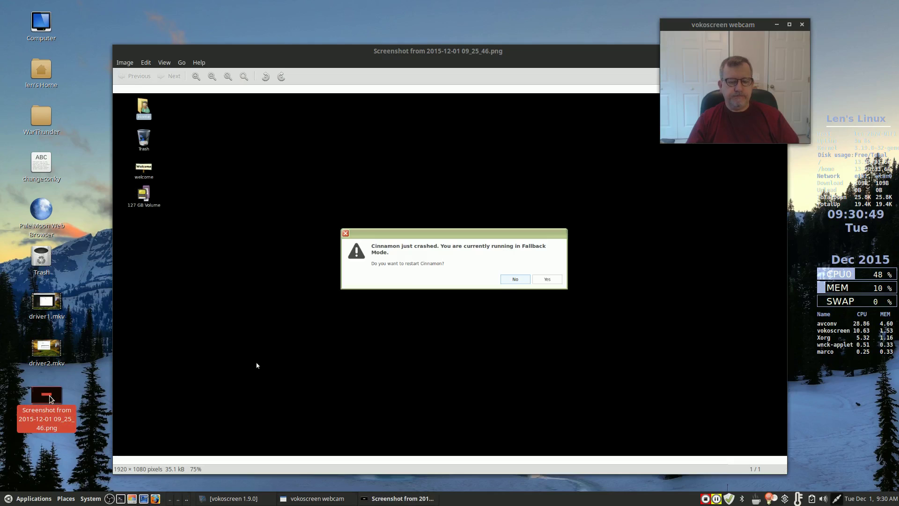
left_click_drag(455, 56, 355, 29)
left_click_drag(749, 29, 806, 37)
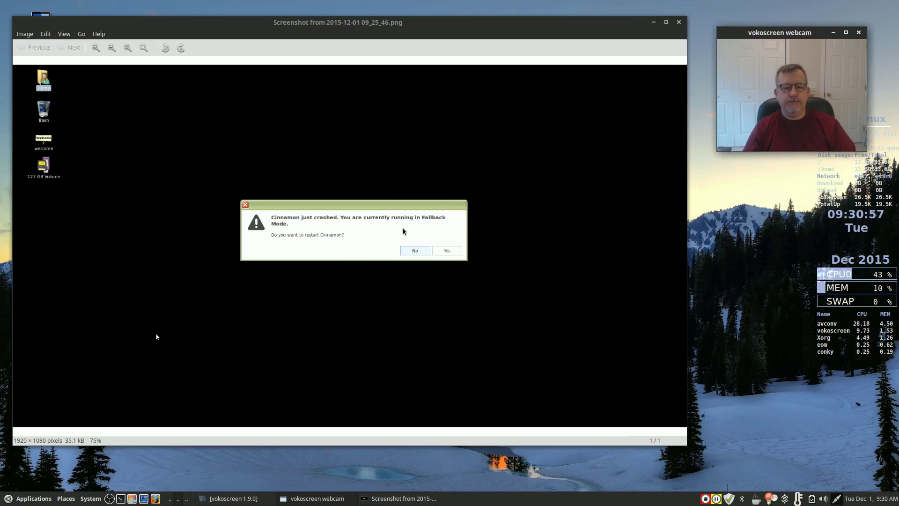
right_click(226, 261)
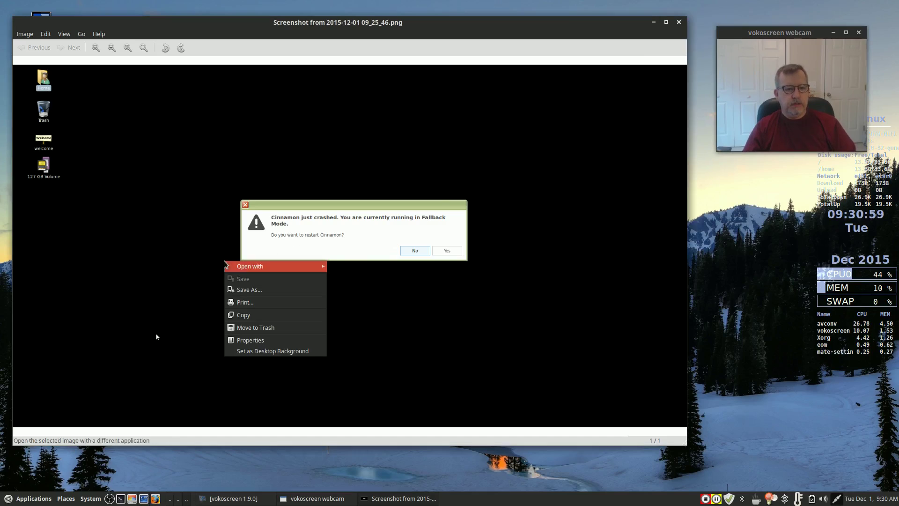
key("Escape")
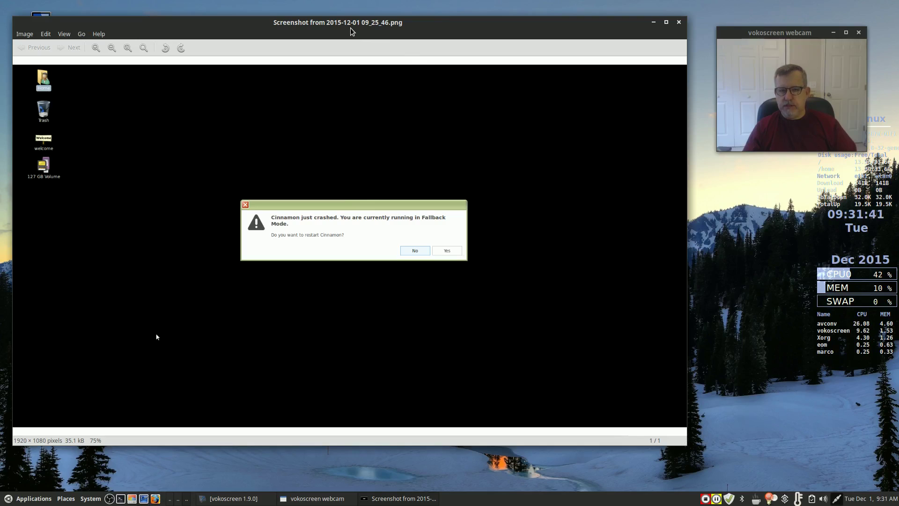
left_click_drag(355, 27, 352, 21)
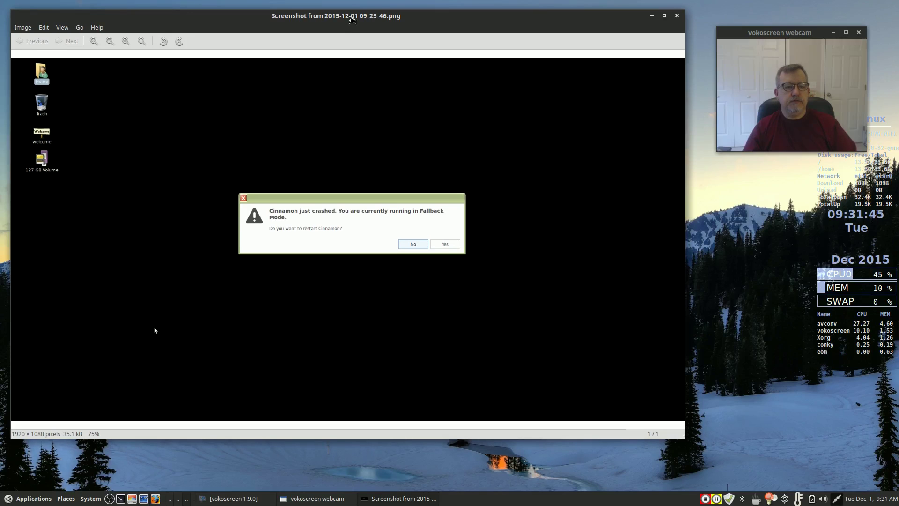
left_click_drag(352, 20, 349, 21)
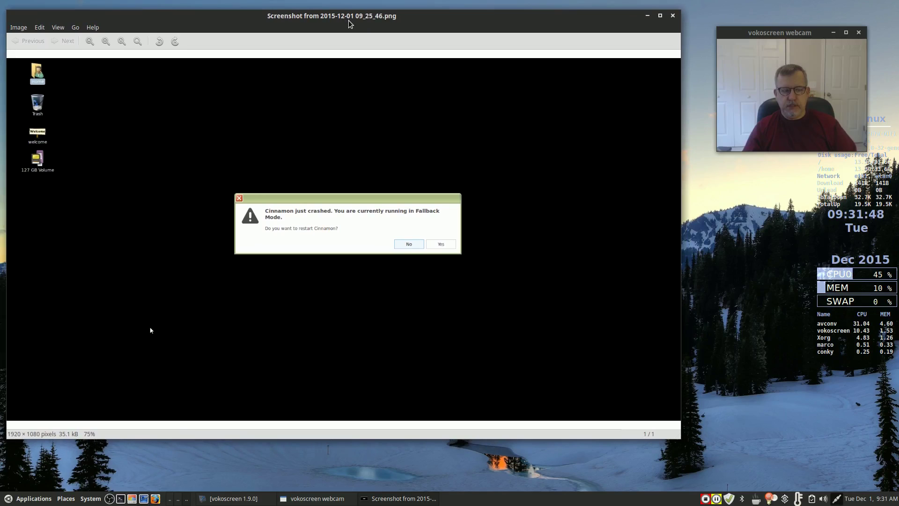
Step: Close the image viewer and start Driver Manager from System > Administration, entering the password
left_click(673, 16)
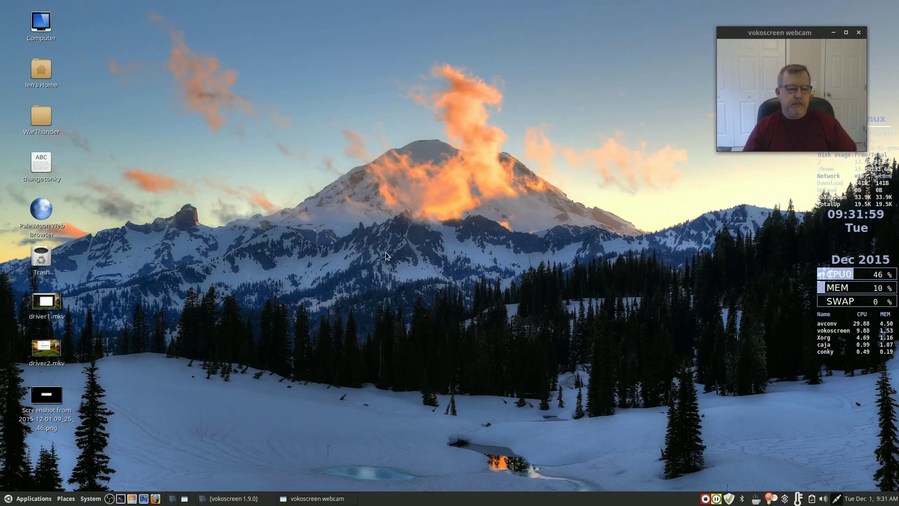
left_click(34, 498)
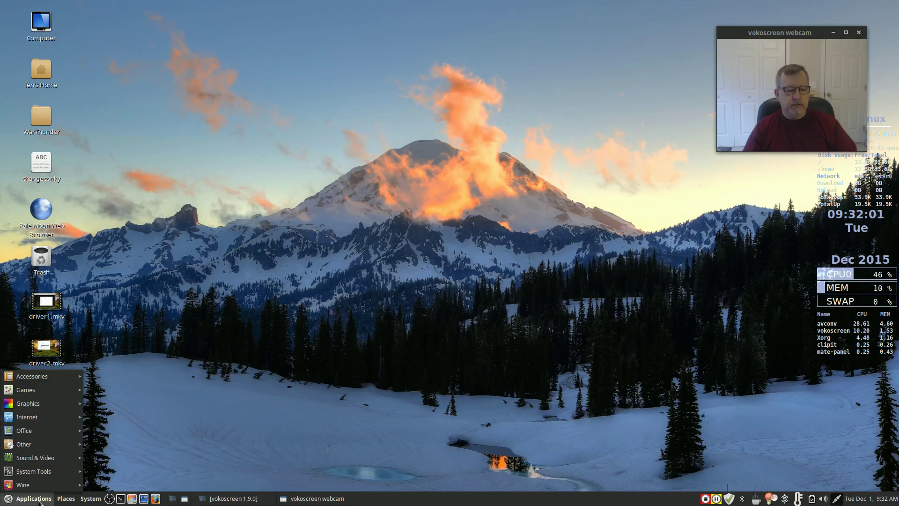
mouse_move(90, 498)
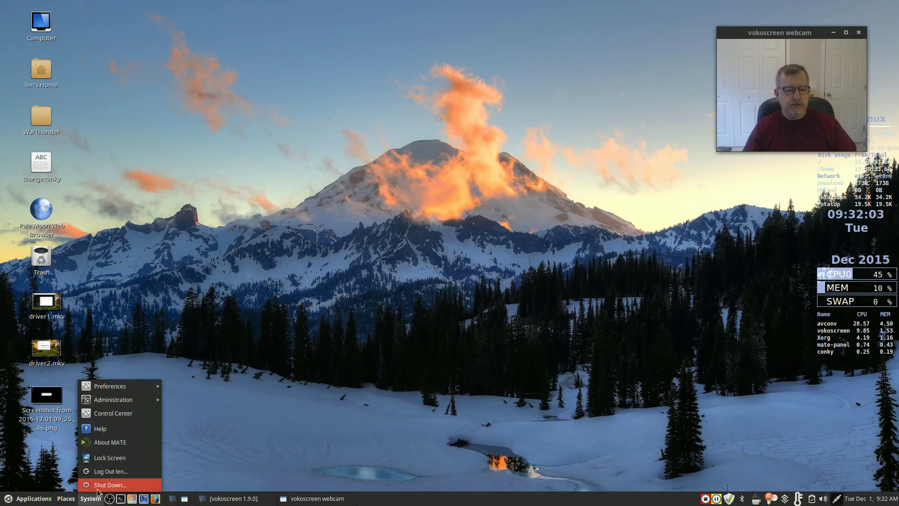
mouse_move(105, 386)
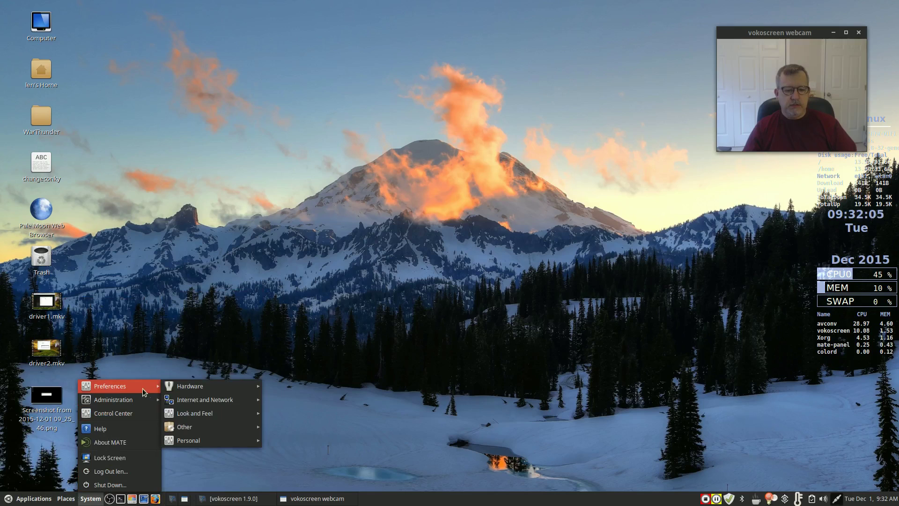
mouse_move(196, 390)
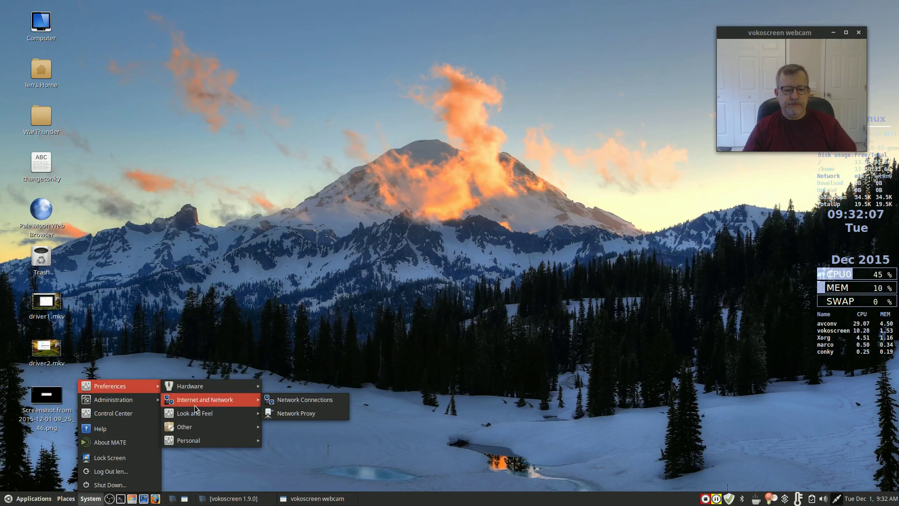
mouse_move(195, 414)
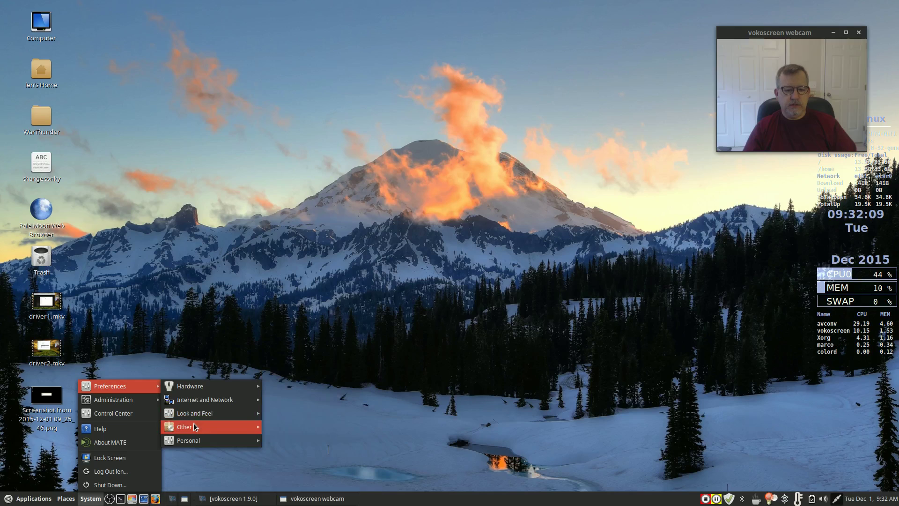
mouse_move(130, 404)
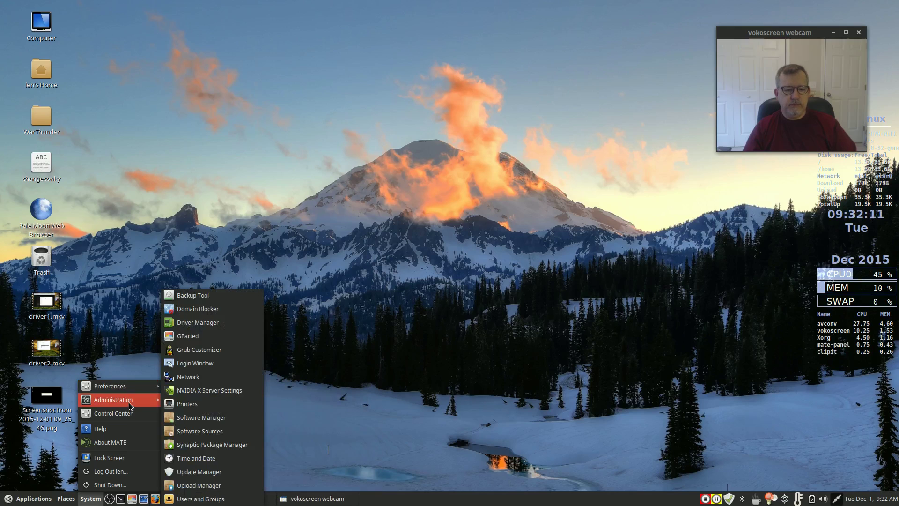
left_click(209, 323)
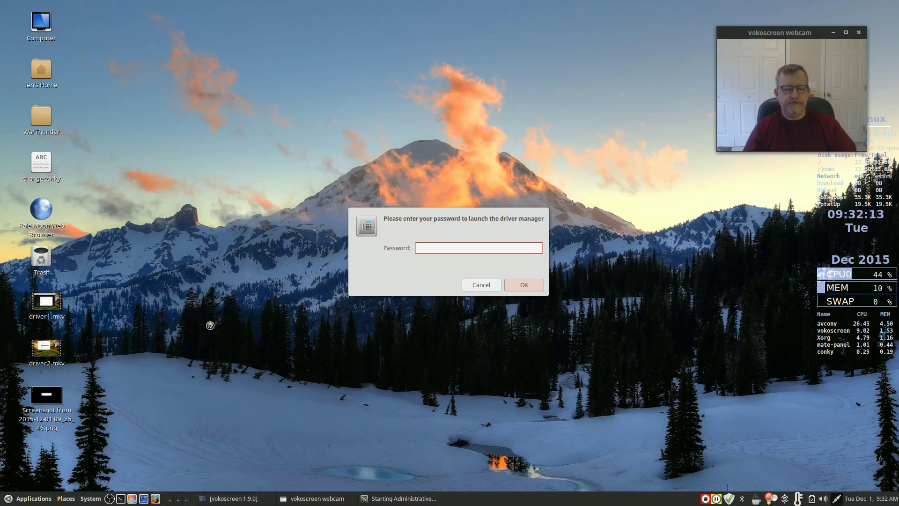
type("********")
key("Return")
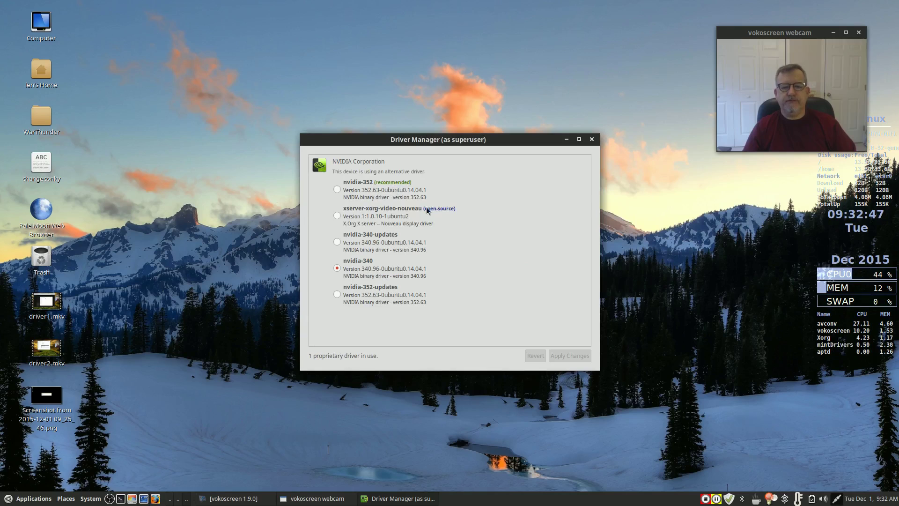
Step: Move the Driver Manager window to the top-left and browse the Applications menu categories
left_click_drag(451, 149, 219, 25)
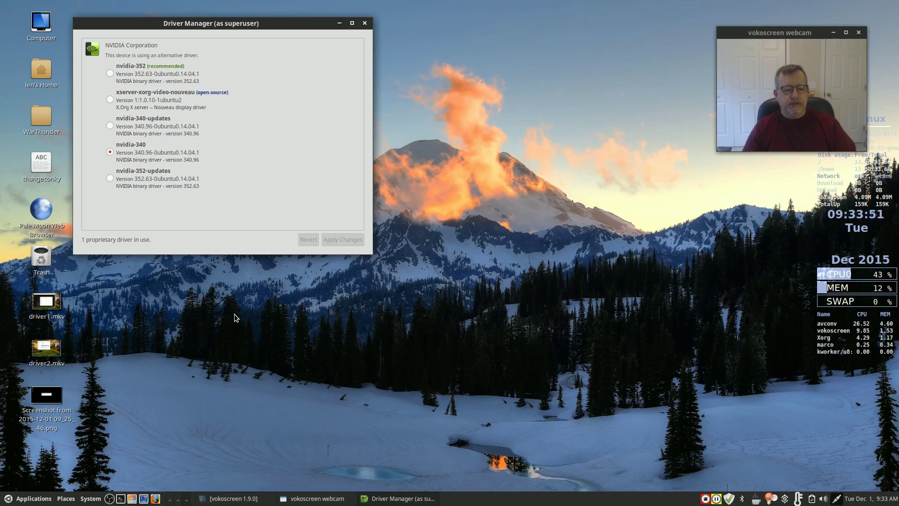
left_click(12, 500)
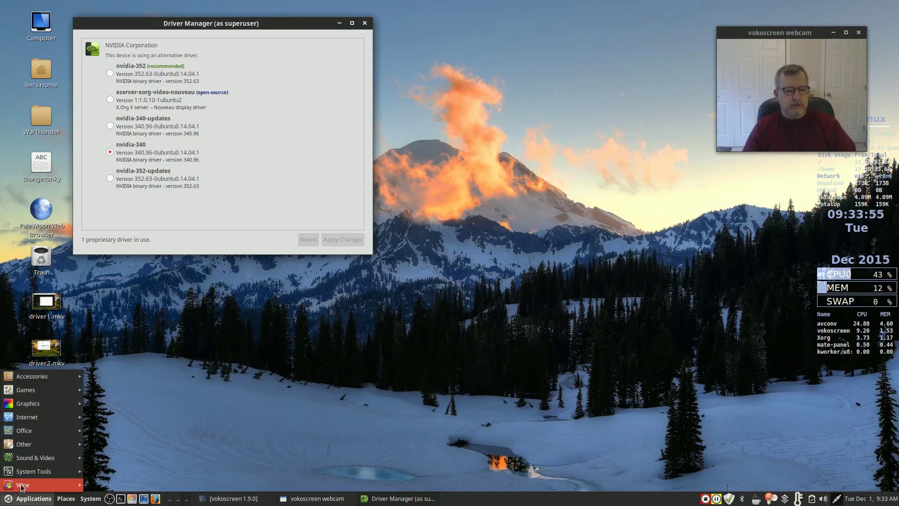
mouse_move(33, 476)
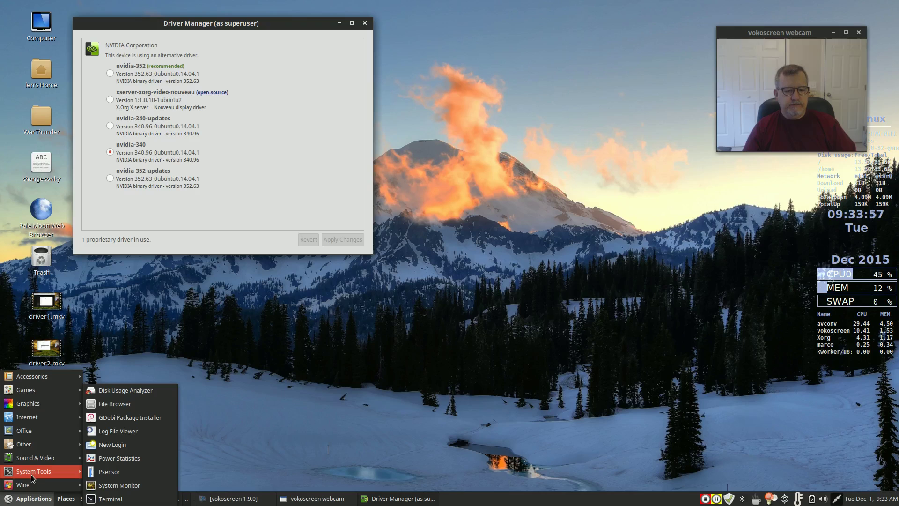
Step: Dismiss the Applications menu and open the System menu's Administration submenu
left_click(199, 489)
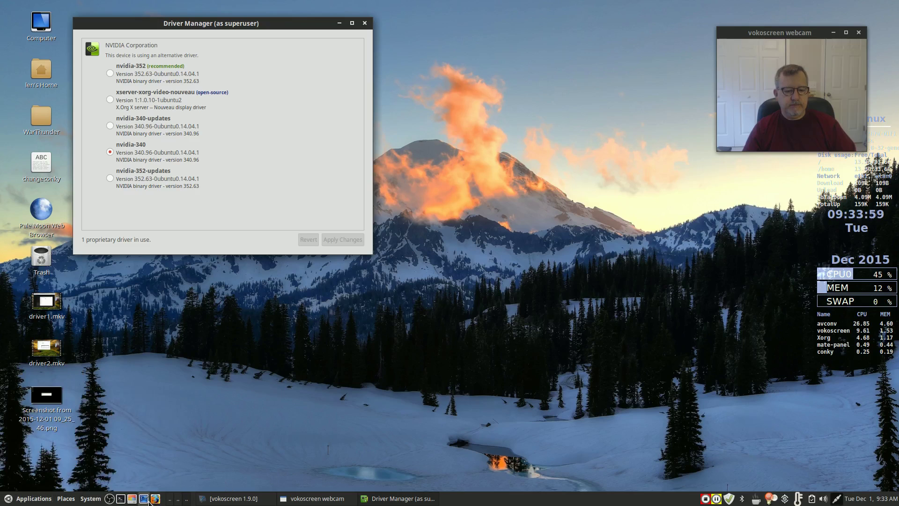
left_click(99, 499)
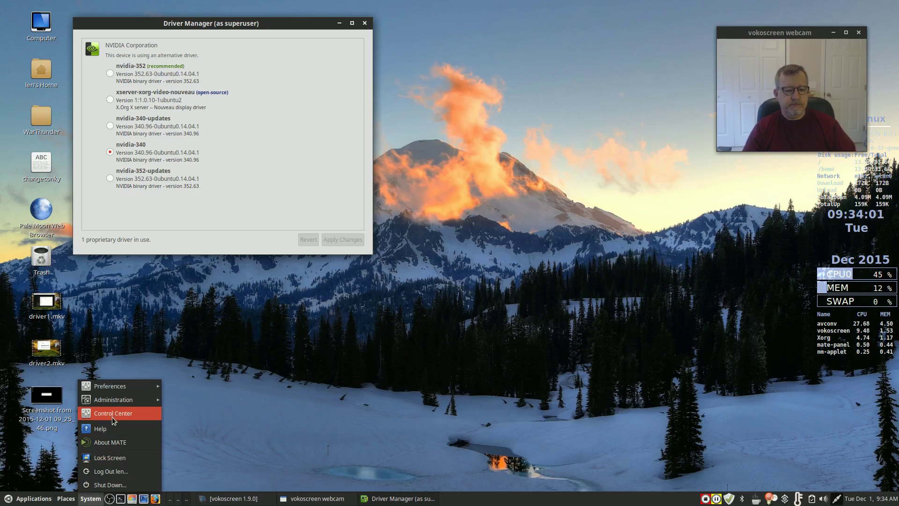
mouse_move(111, 402)
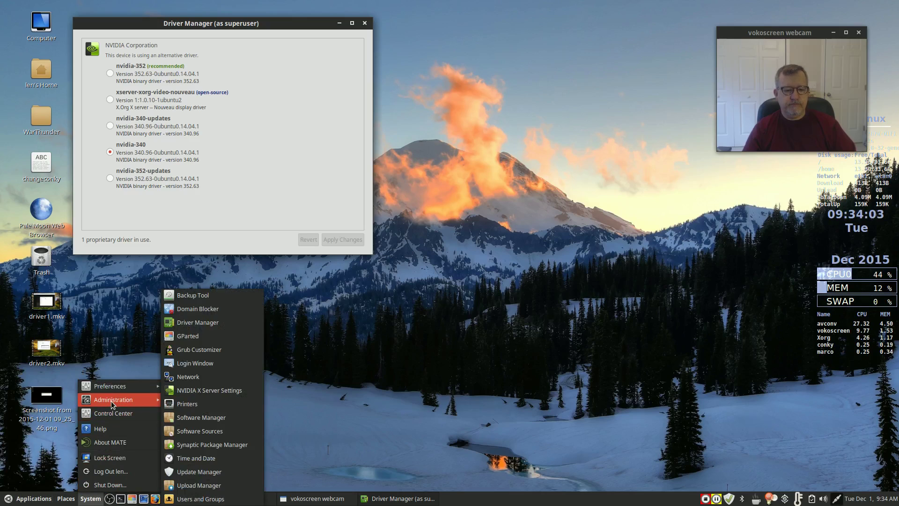
Step: Launch NVIDIA X Server Settings and place its window lower-right, beside Driver Manager
left_click(206, 390)
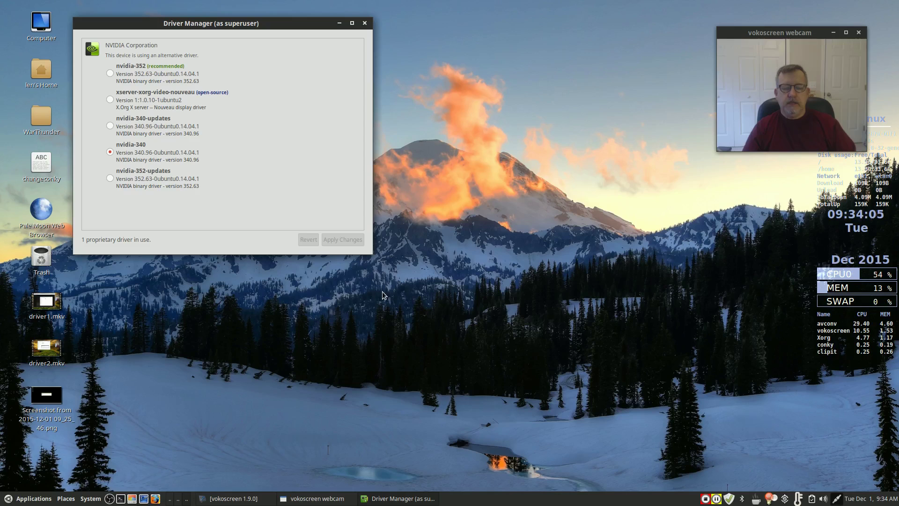
left_click_drag(453, 146, 541, 194)
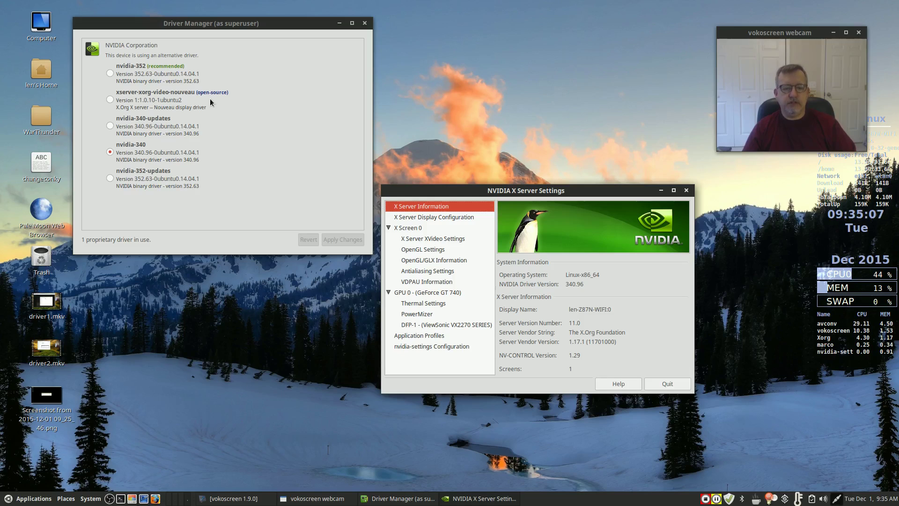
Step: View the desktop screenshot in the image viewer at top-left, then close it and deselect its icon
double_click(47, 395)
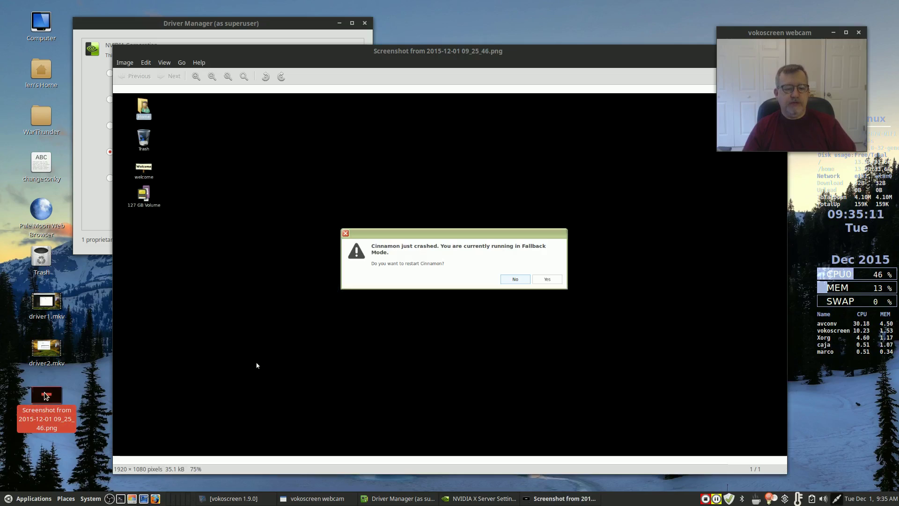
left_click_drag(495, 54, 386, 23)
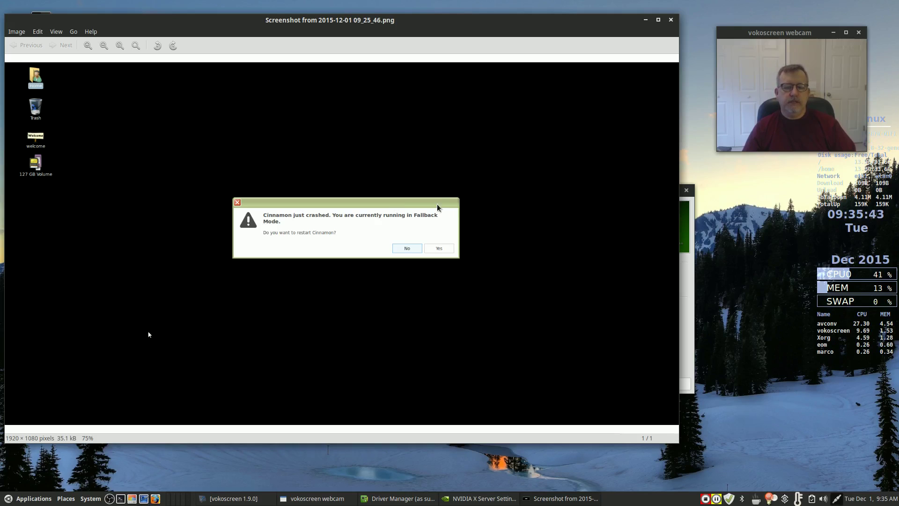
left_click(671, 21)
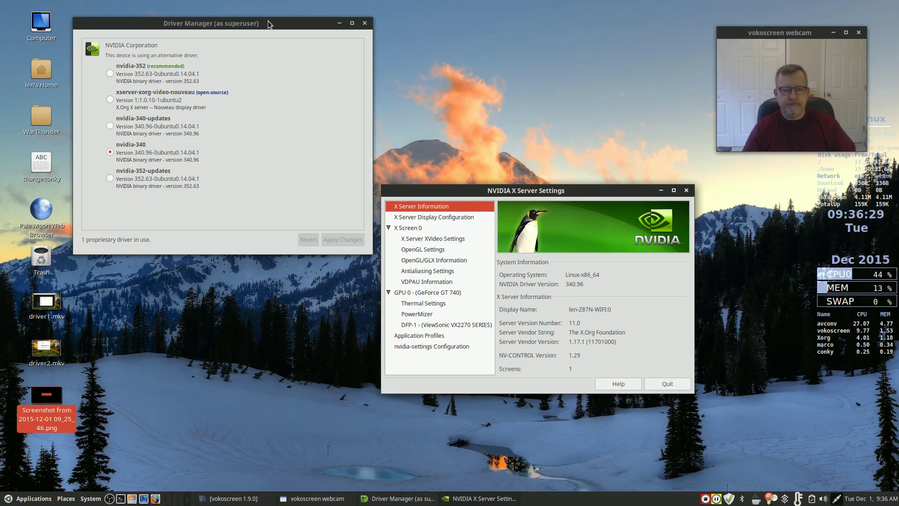
left_click(186, 322)
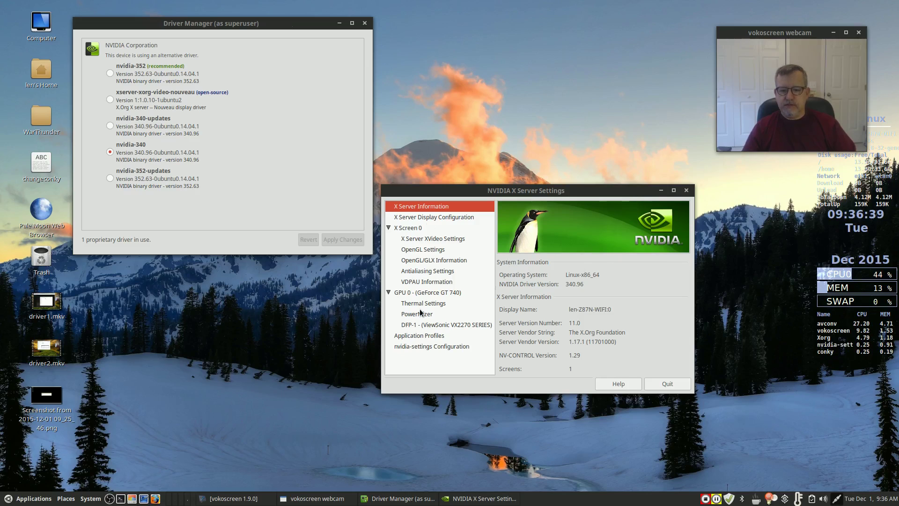
Step: Close NVIDIA X Server Settings and Driver Manager, leaving only the webcam window on the desktop
left_click(687, 190)
left_click(365, 23)
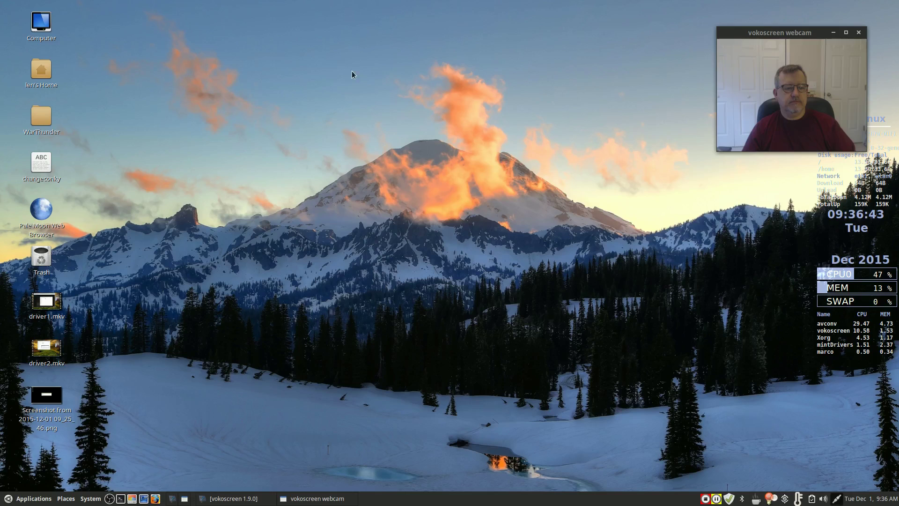